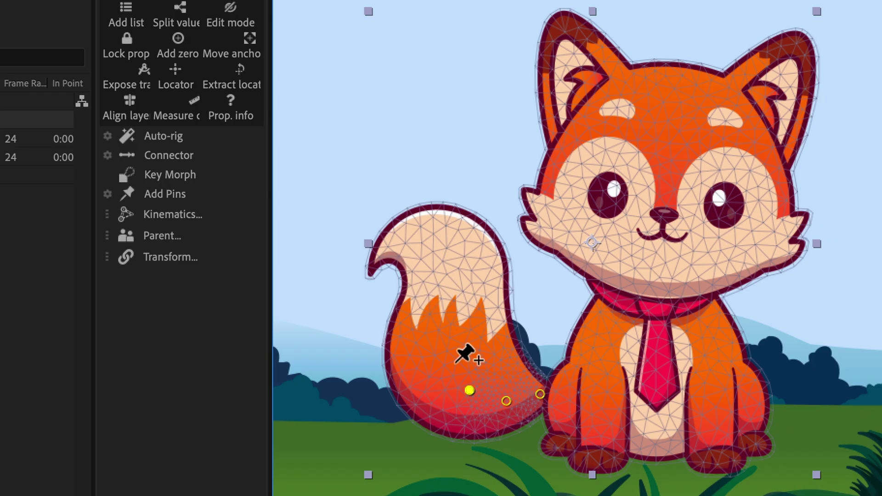
Add two more puppet pins along the fox's tail
left_click(453, 355)
left_click(449, 324)
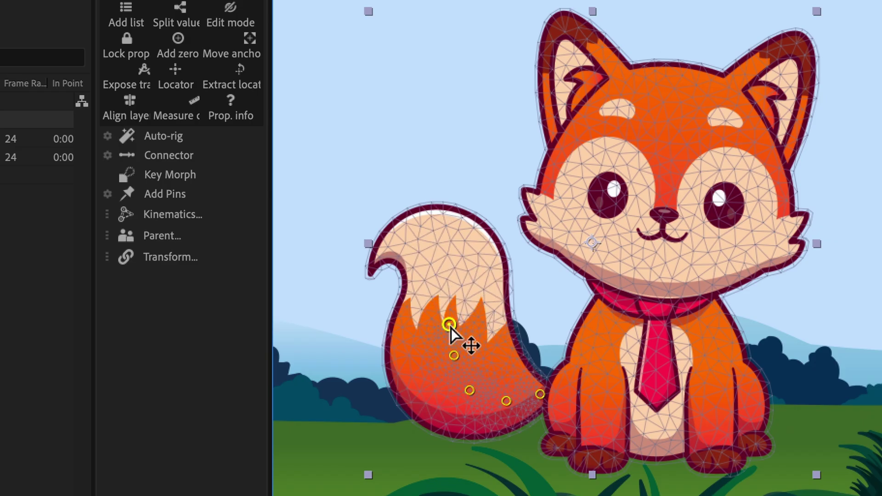
left_click(448, 292)
left_click(450, 253)
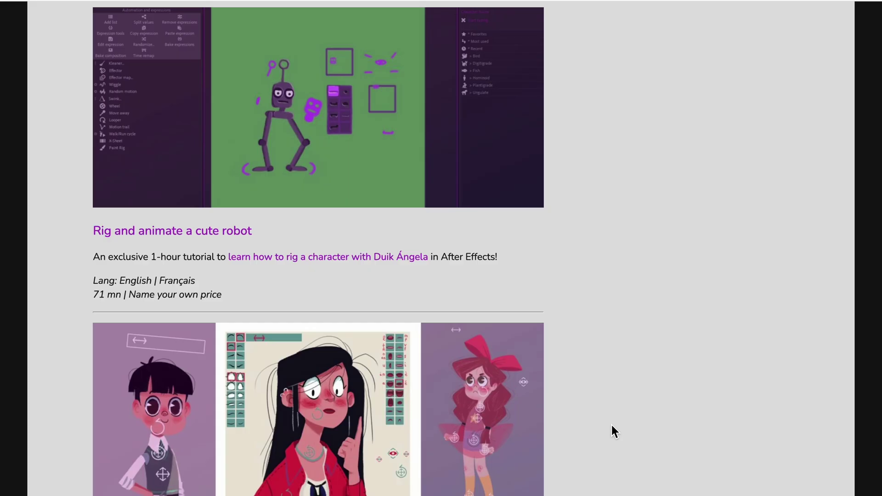
scroll(612, 425, "down", 3)
scroll(611, 425, "down", 3)
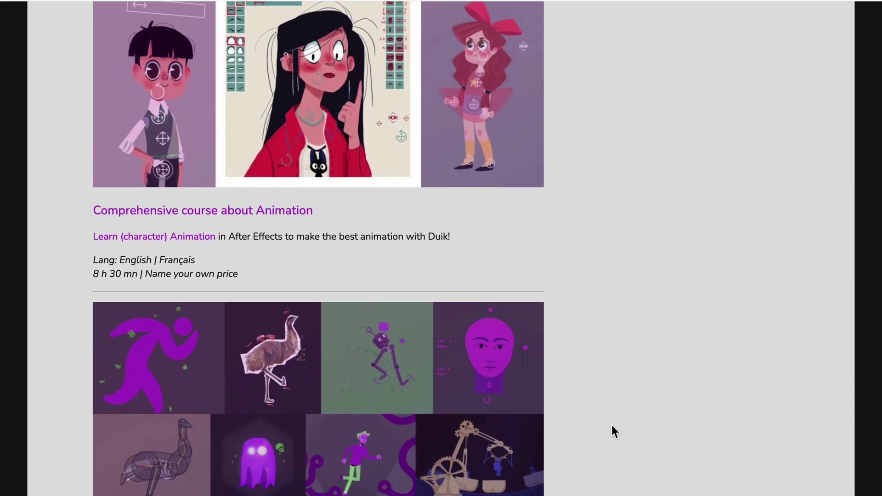
scroll(612, 425, "down", 3)
scroll(612, 425, "down", 2)
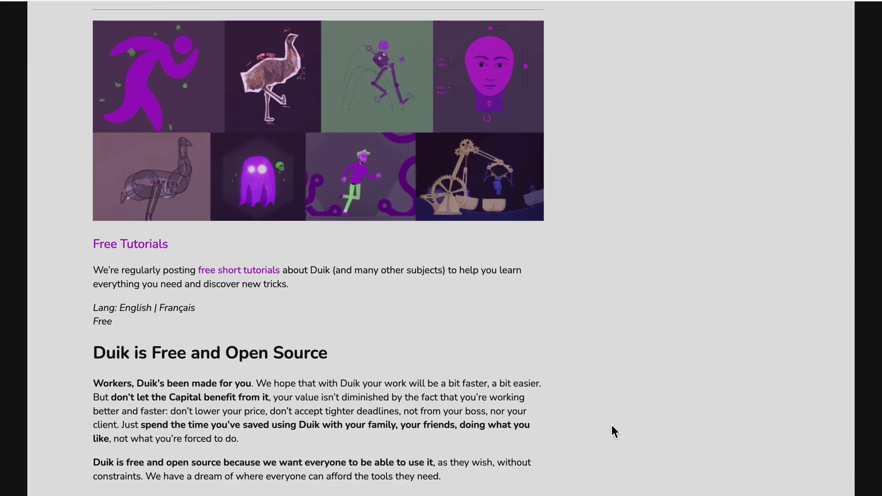
scroll(612, 425, "down", 1)
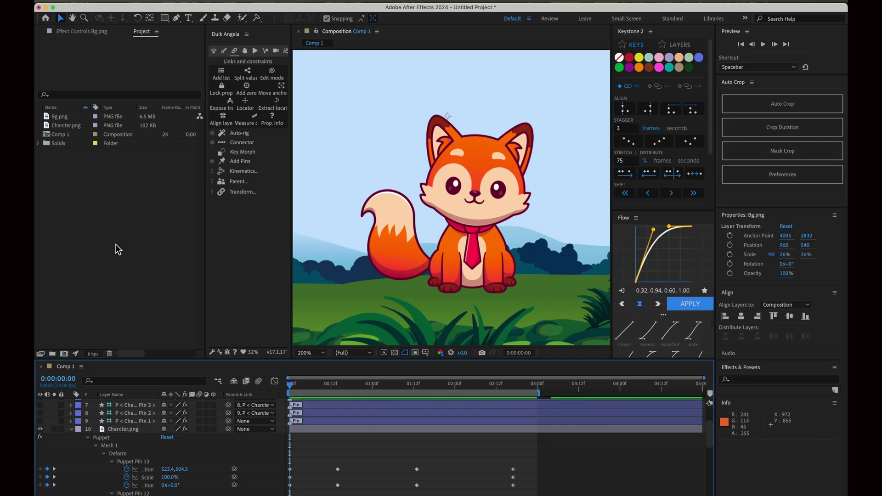
Create Comp 2 as a 1920×1080, 24 fps, 5-second composition
left_click(64, 355)
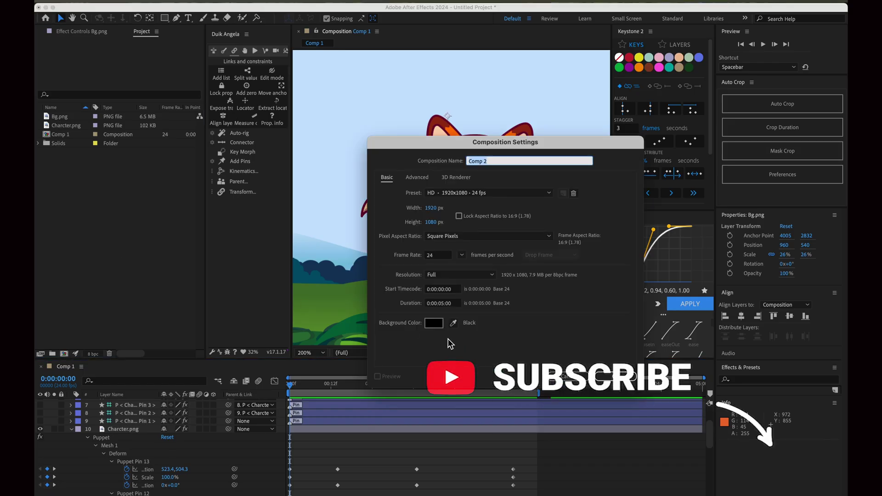
left_click(622, 373)
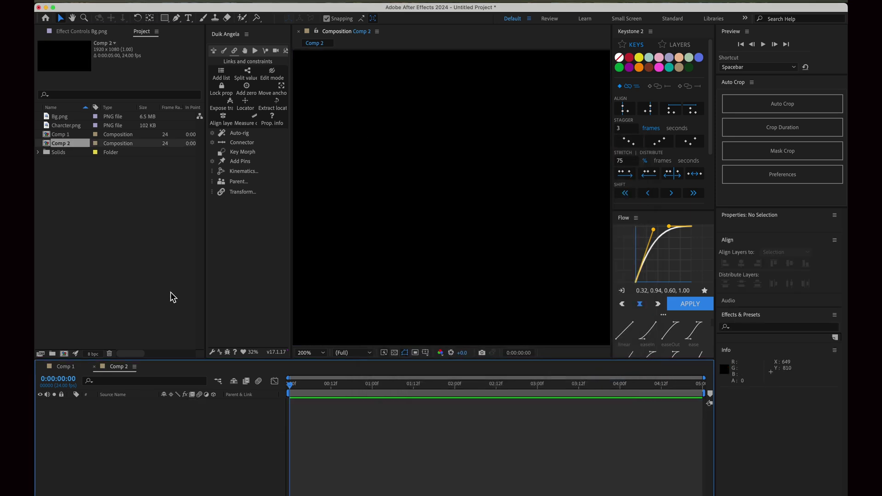
Drag Bg.png into the Comp 2 timeline and scale it down to 24%
left_click(48, 117)
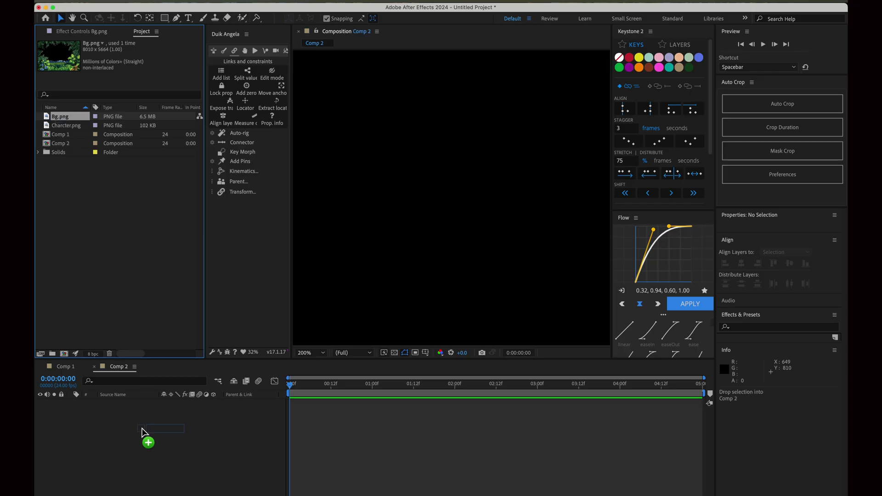
left_click_drag(47, 117, 142, 433)
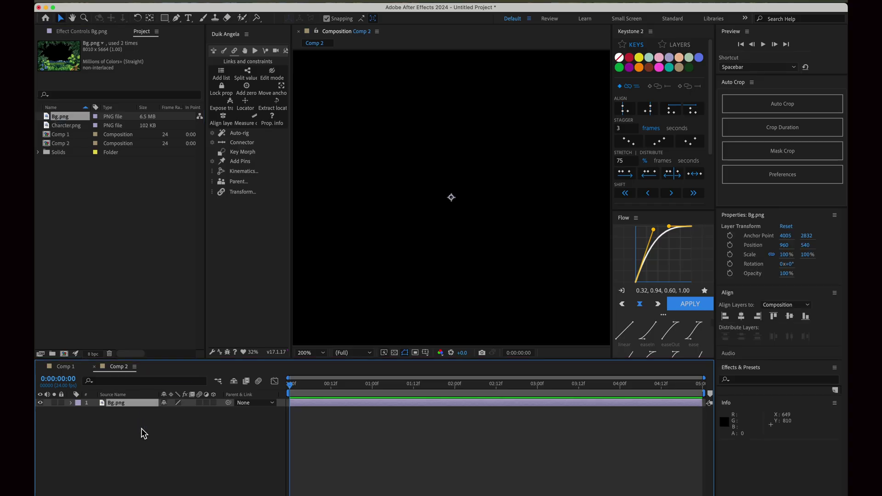
key("s")
left_click_drag(187, 411, 181, 412)
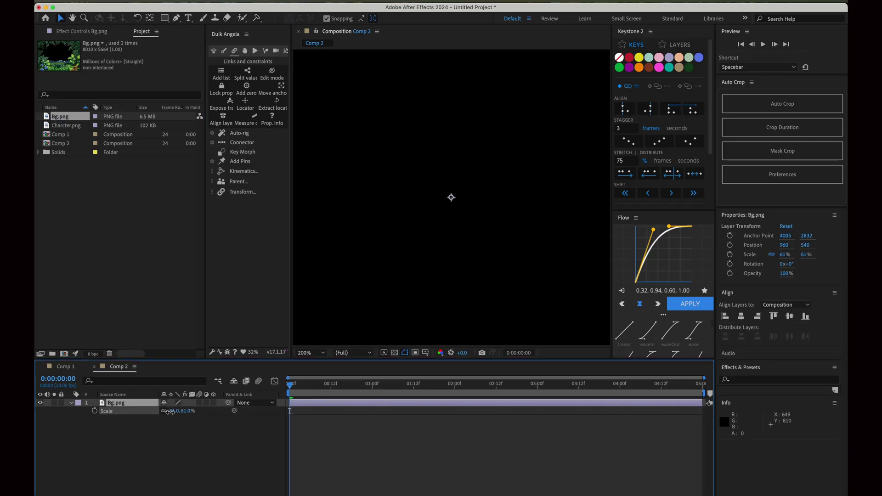
key("comma")
key("comma")
key("comma")
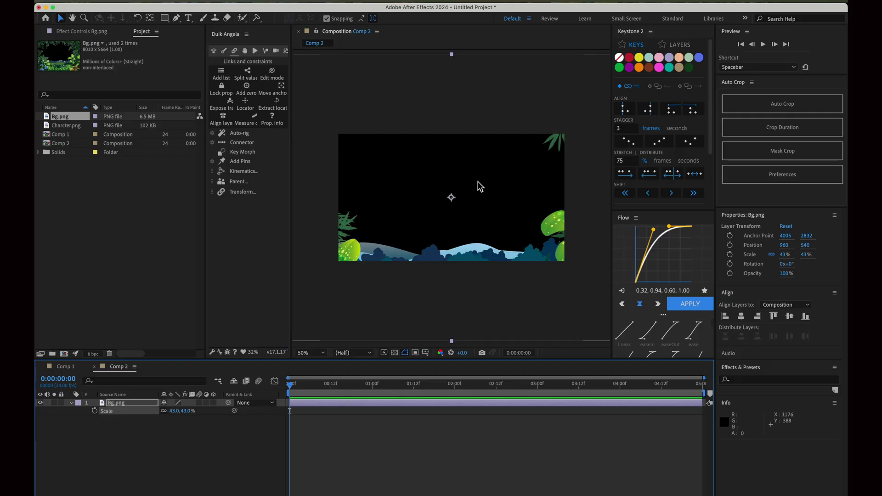
left_click_drag(178, 414, 166, 414)
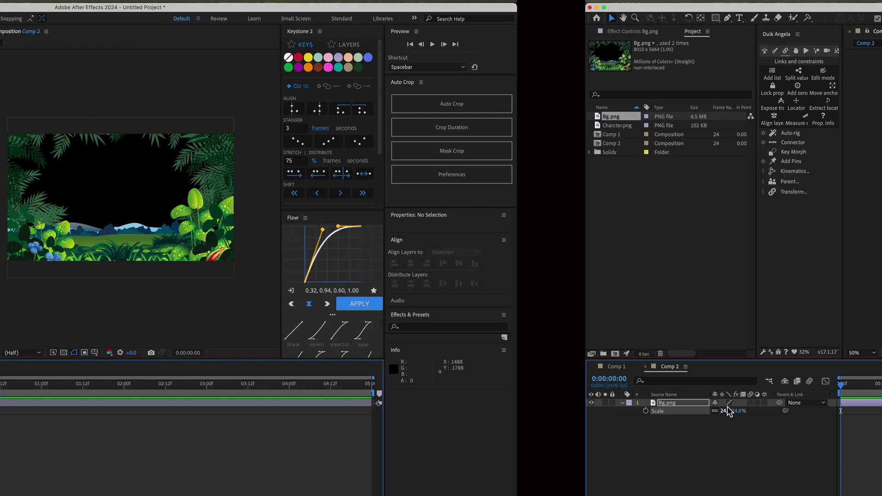
left_click(177, 475)
Create a light blue solid named Bg and move Bg.png above it
right_click(172, 468)
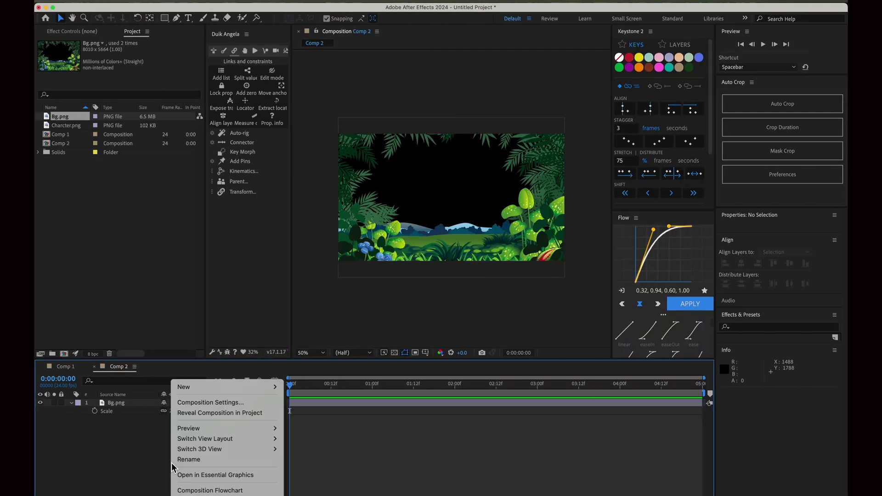
left_click(321, 416)
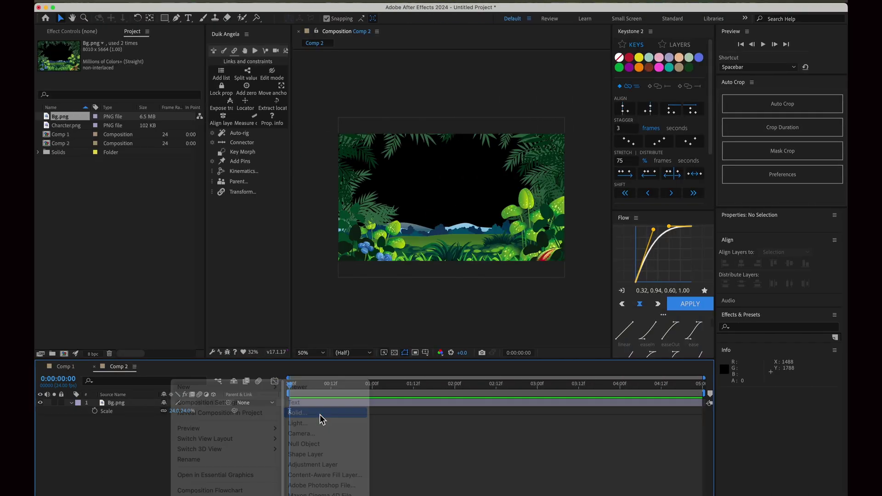
type("Bg")
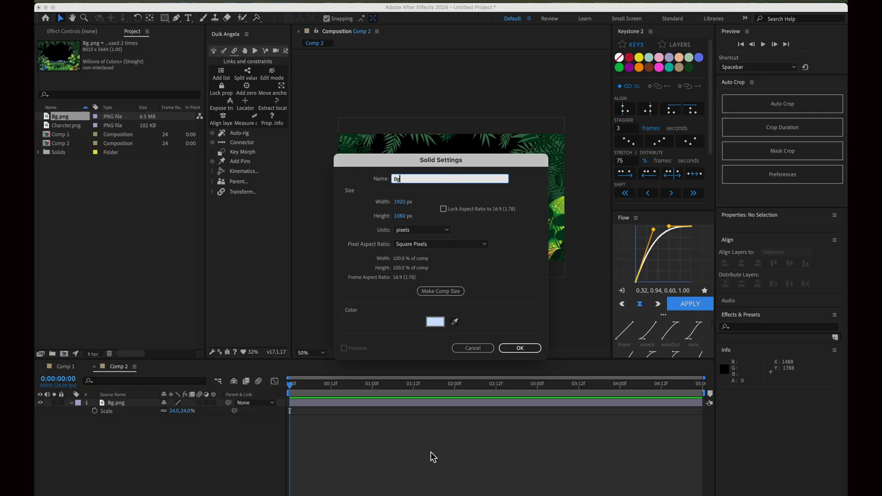
left_click(436, 322)
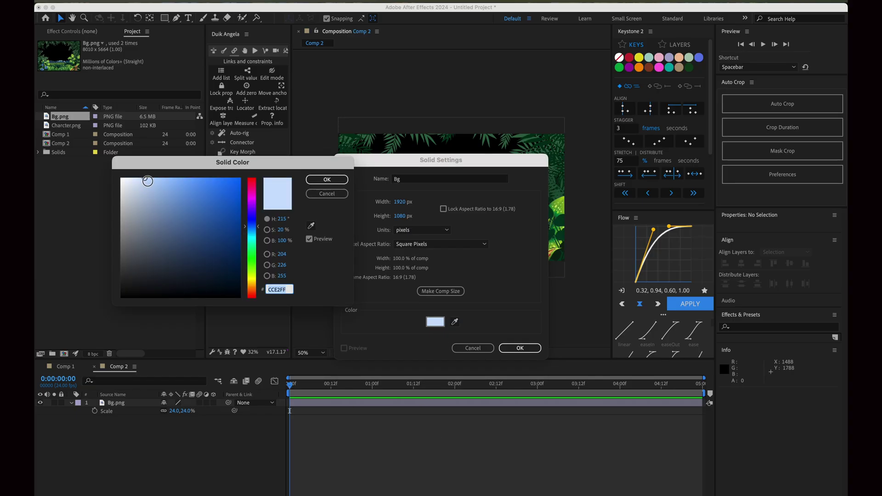
left_click(326, 179)
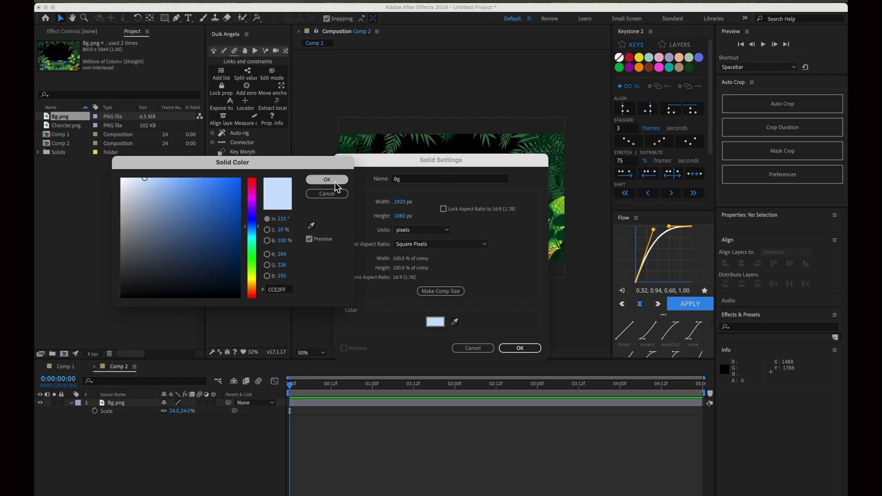
left_click(530, 347)
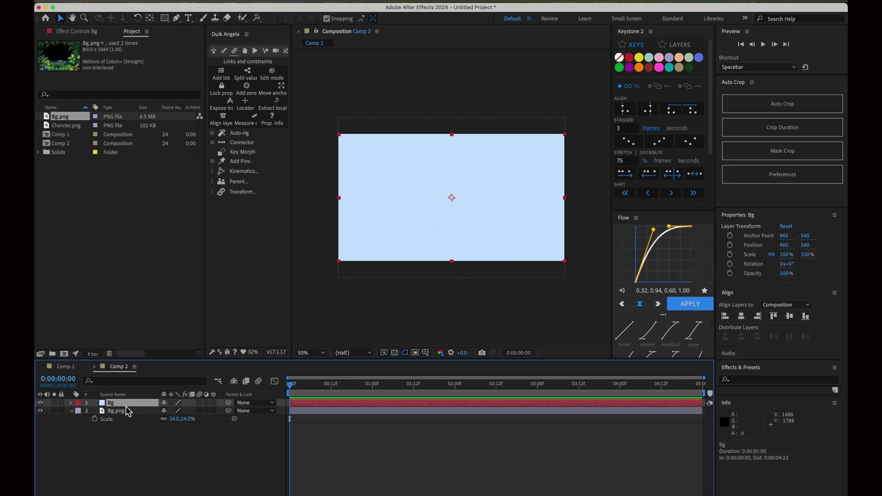
left_click_drag(110, 403, 124, 427)
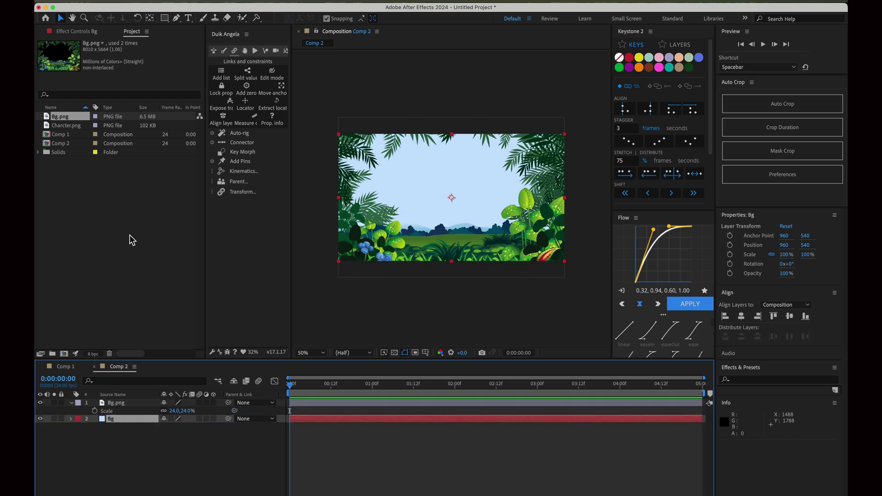
Add Charcter.png as the top layer of Comp 2 and scale it to 75%
left_click(59, 126)
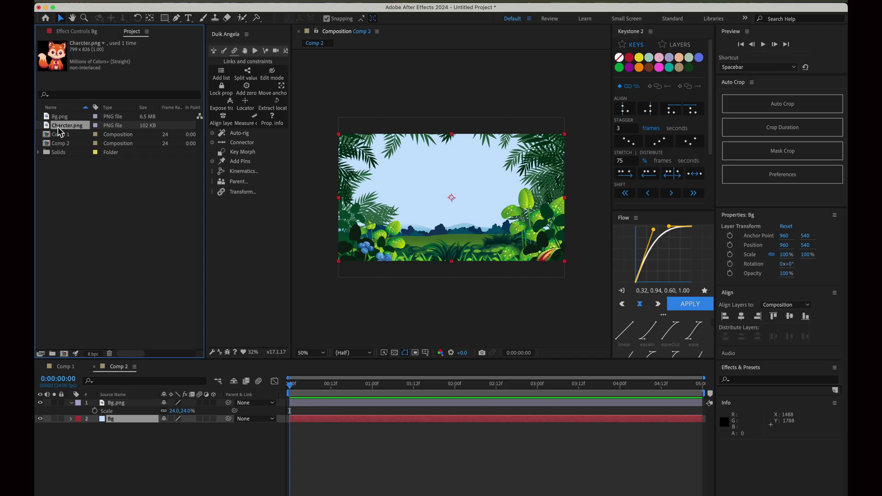
left_click_drag(59, 127, 136, 408)
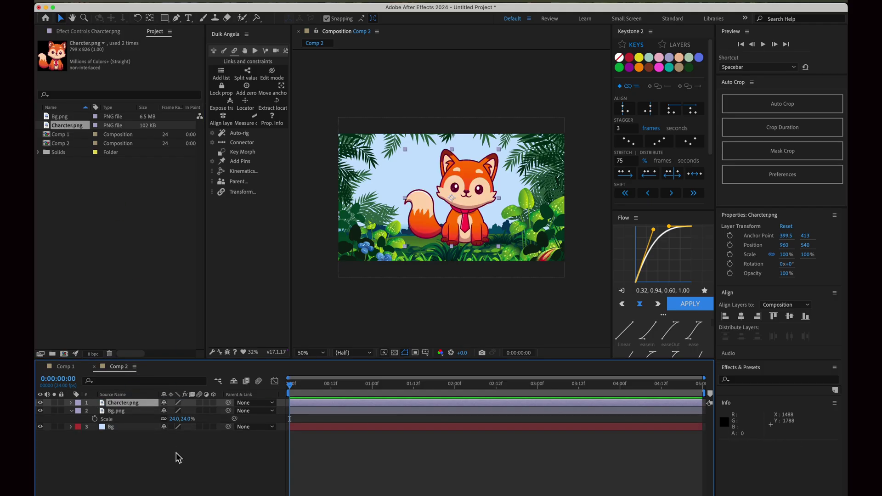
key("s")
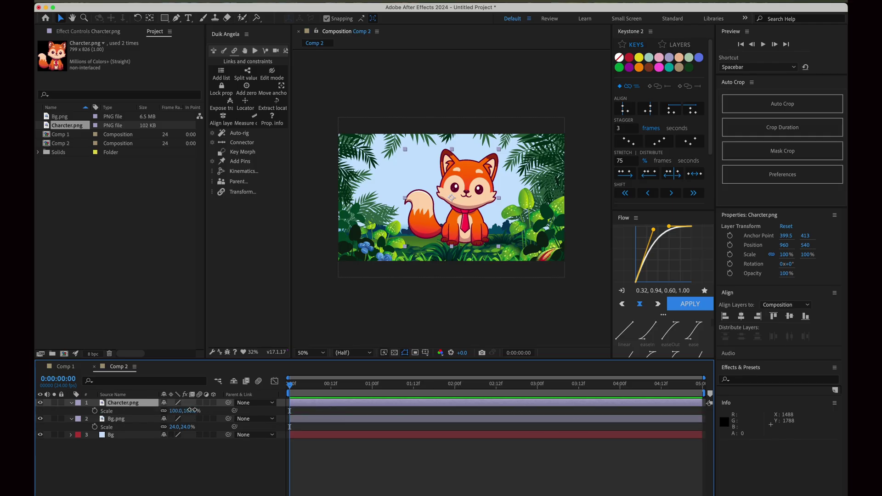
left_click_drag(190, 410, 181, 409)
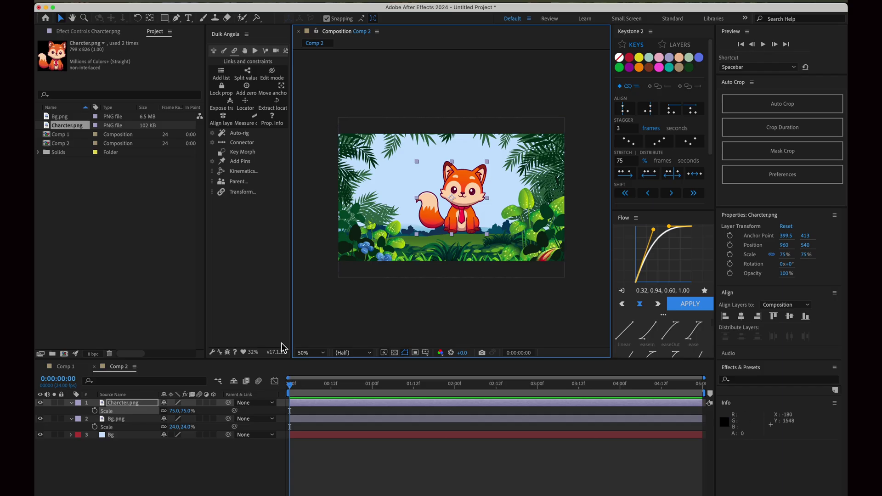
Select the fox layer in the timeline and composition view
left_click(467, 194)
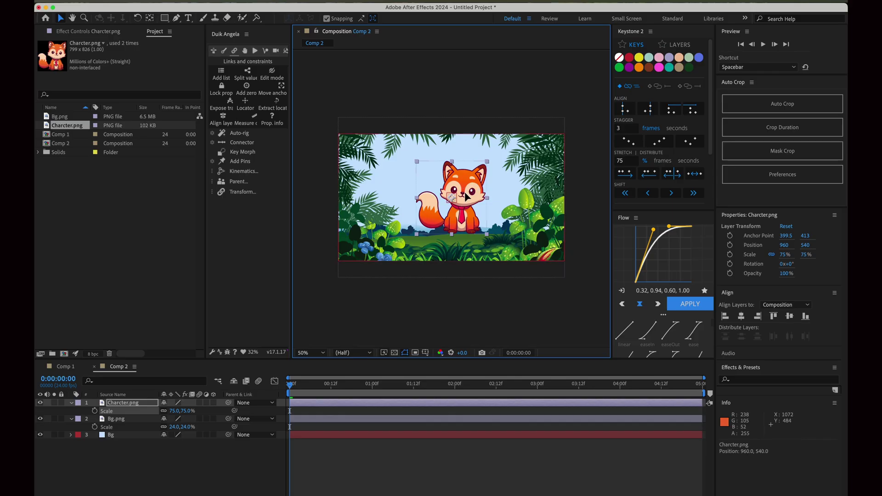
left_click(467, 205)
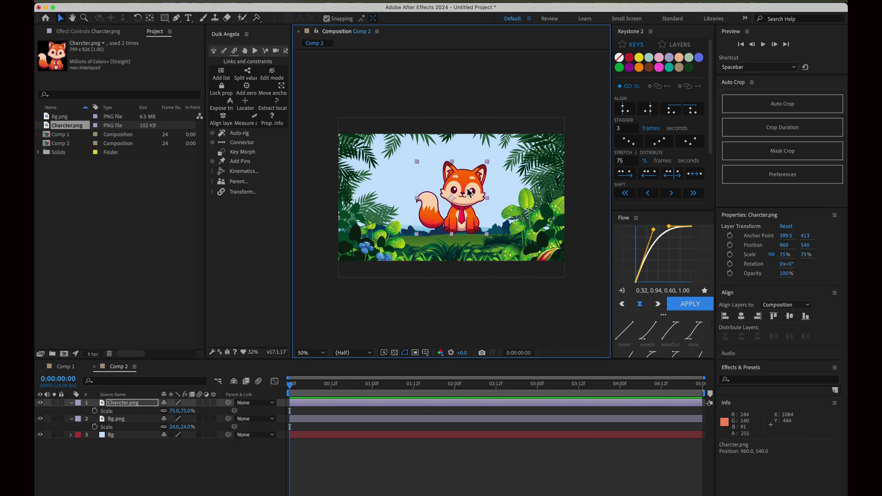
left_click(132, 406)
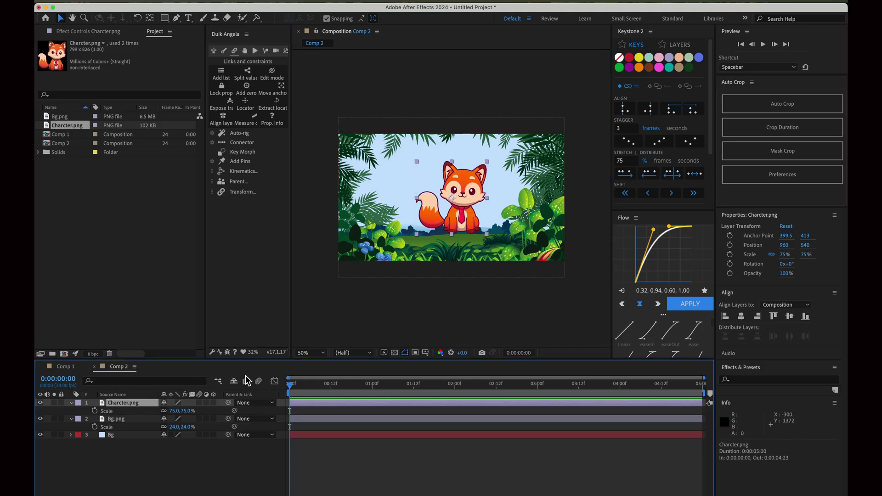
left_click(454, 215)
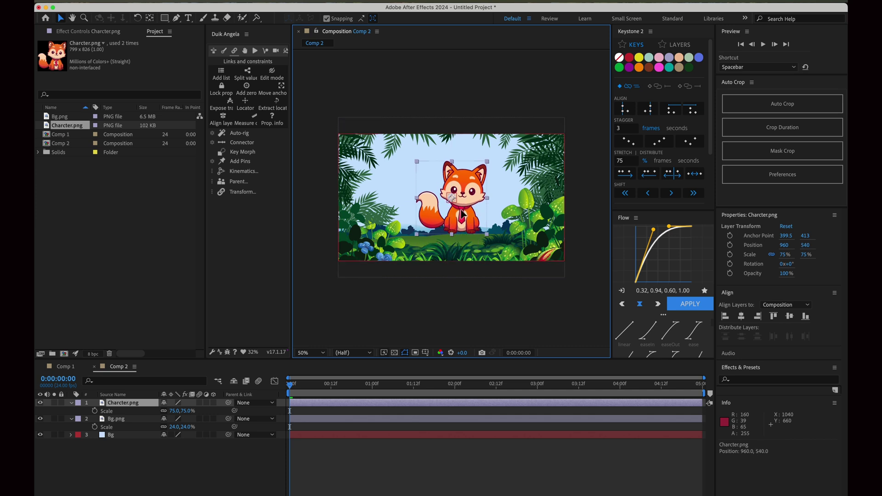
scroll(463, 224, "up", 2)
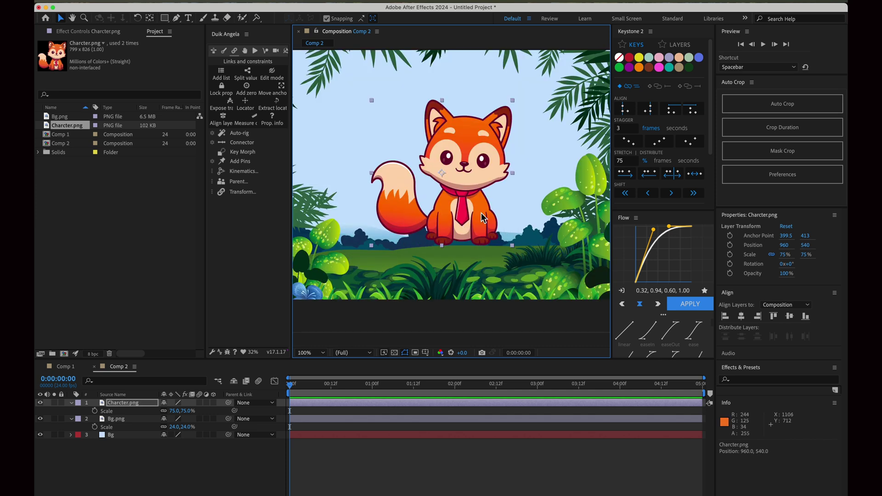
Scale the fox to 58% and move it down, centred at 960,684
left_click_drag(477, 220, 474, 241)
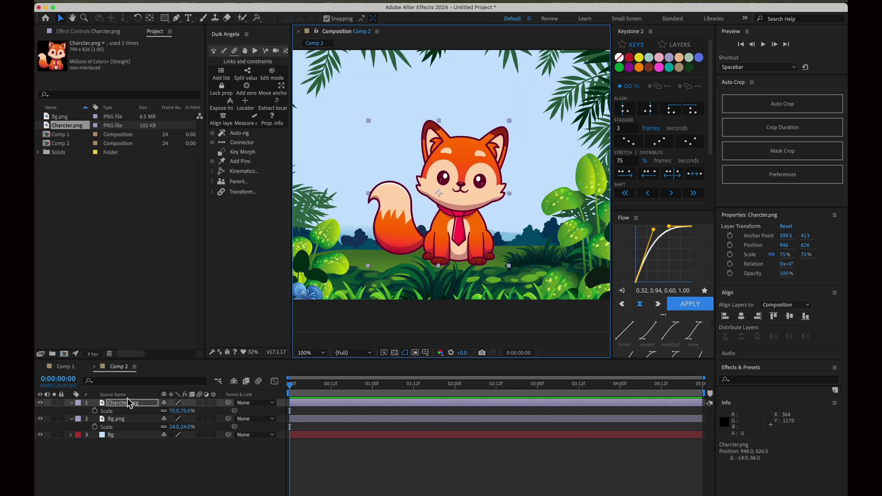
left_click_drag(177, 412, 166, 412)
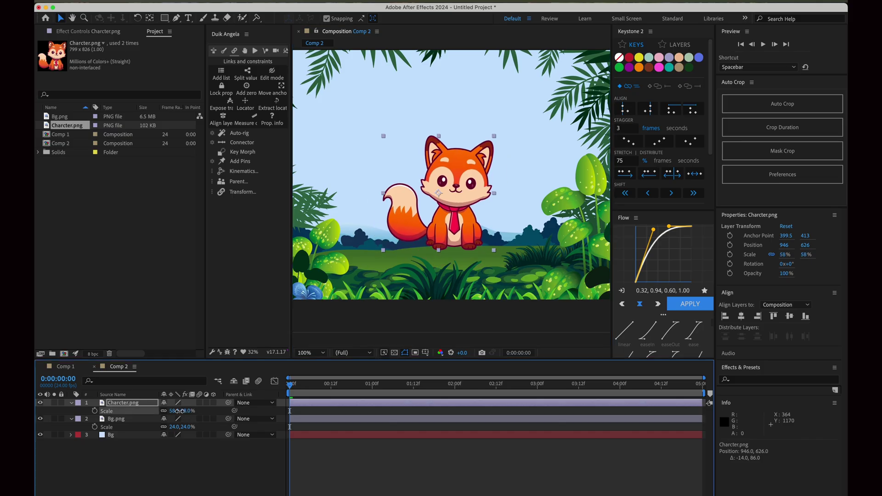
left_click_drag(463, 216, 464, 230)
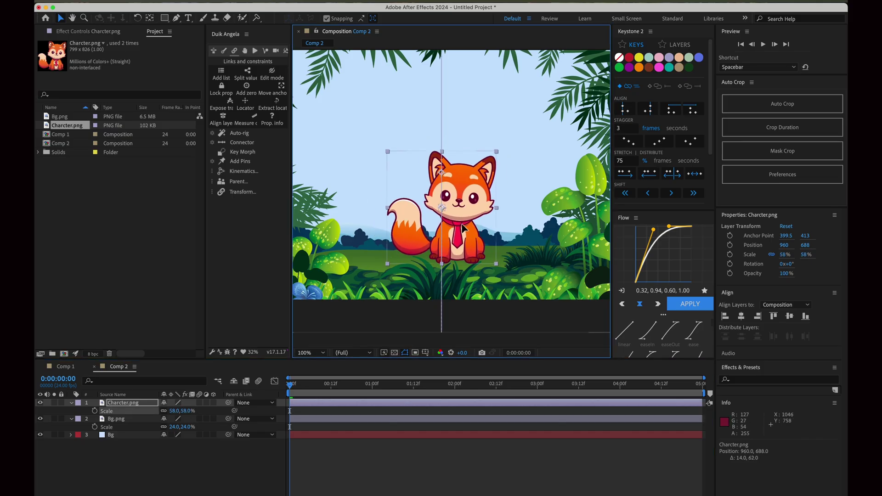
scroll(463, 229, "down", 1)
scroll(466, 224, "down", 2)
scroll(466, 218, "up", 4)
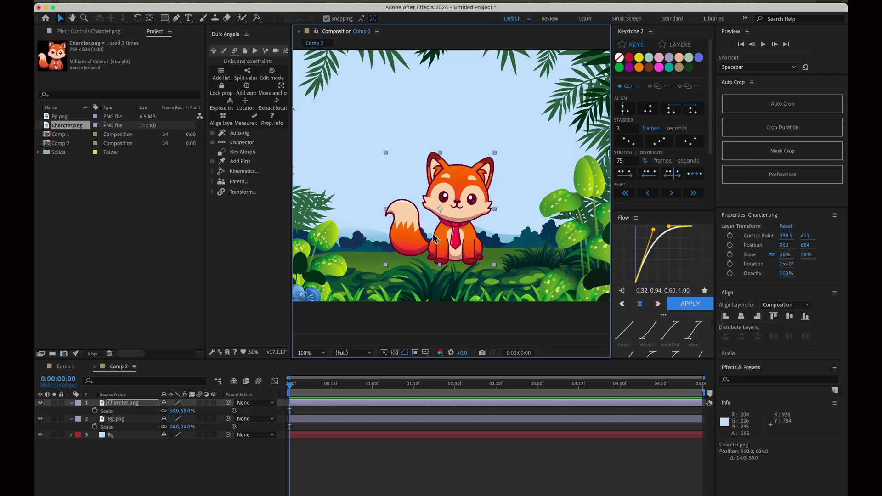
scroll(433, 234, "up", 2)
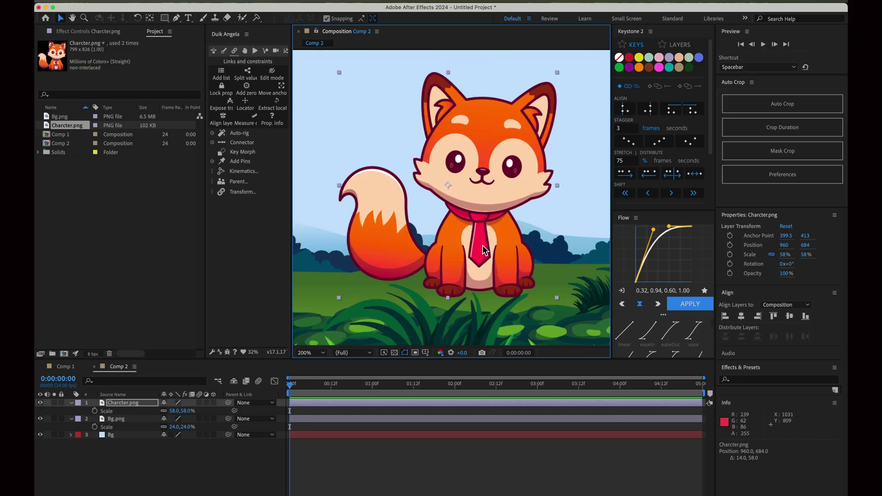
Collapse the layer properties, select Charcter.png and choose the Puppet Position Pin Tool
left_click(70, 419)
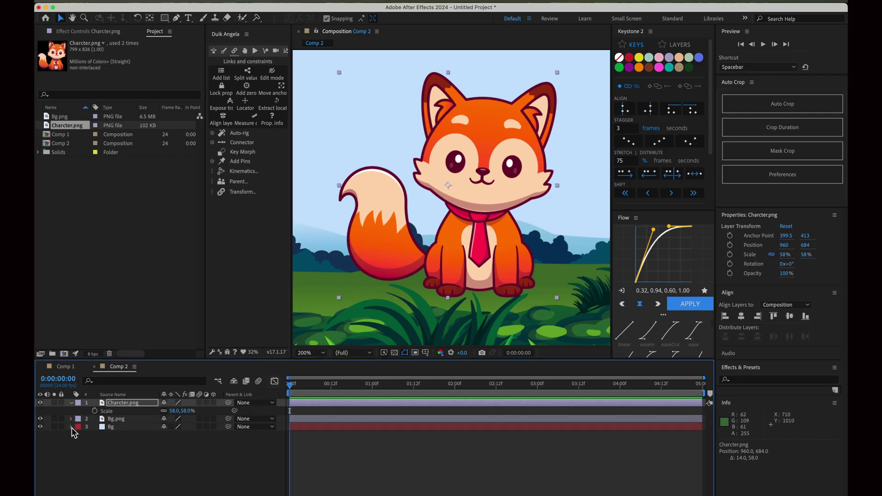
left_click(131, 443)
left_click(71, 404)
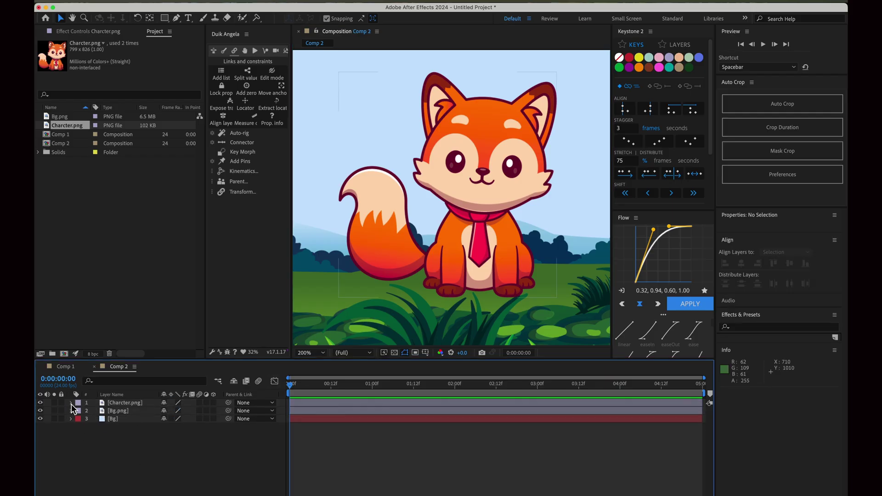
left_click(113, 405)
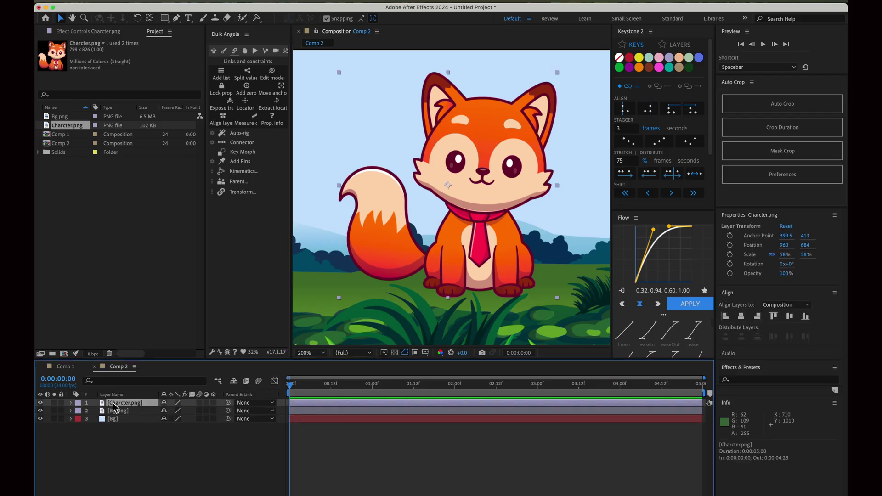
left_click(256, 18)
left_click(315, 29)
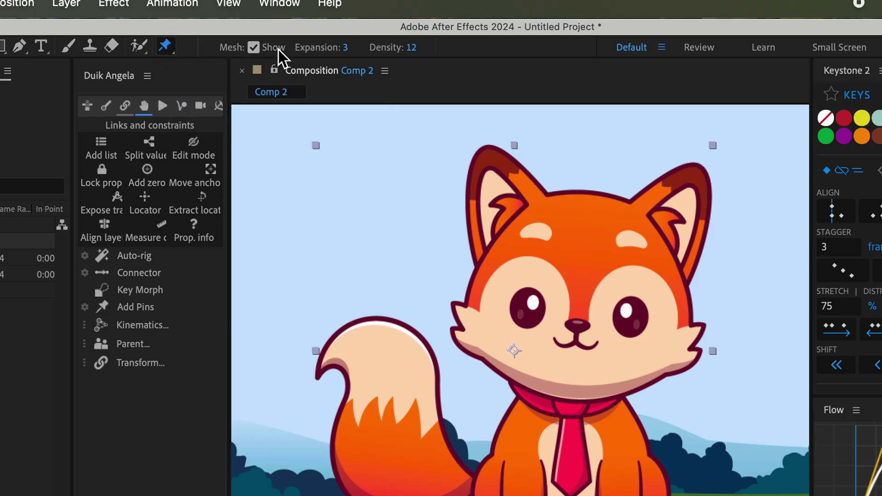
Place puppet pins along the fox's tail from its base to the tip
left_click(421, 260)
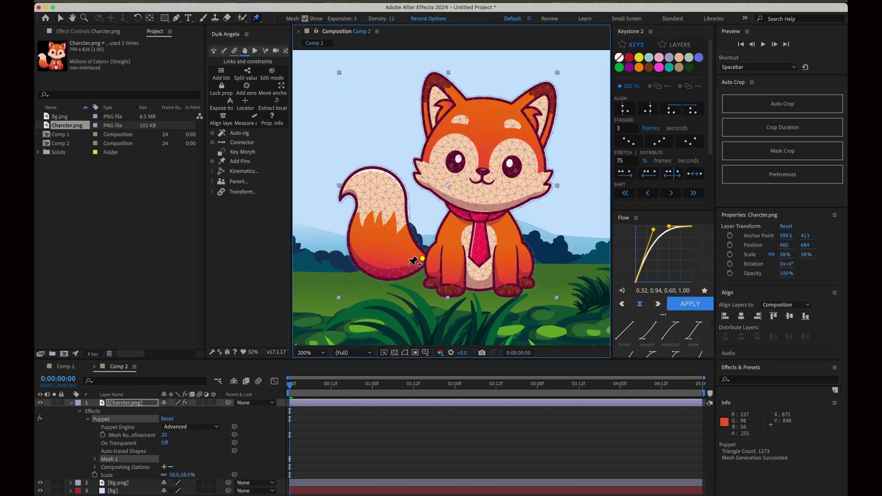
left_click(405, 262)
left_click(388, 256)
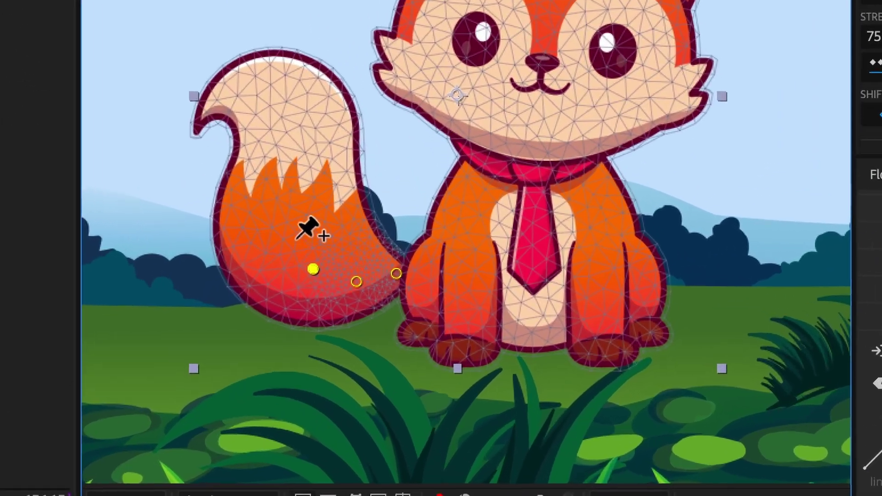
left_click(278, 92)
left_click_drag(277, 93, 258, 65)
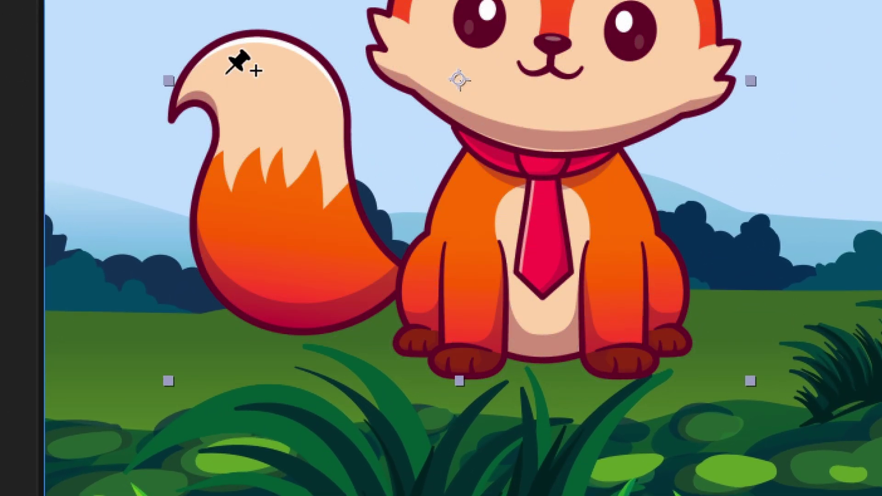
left_click(187, 102)
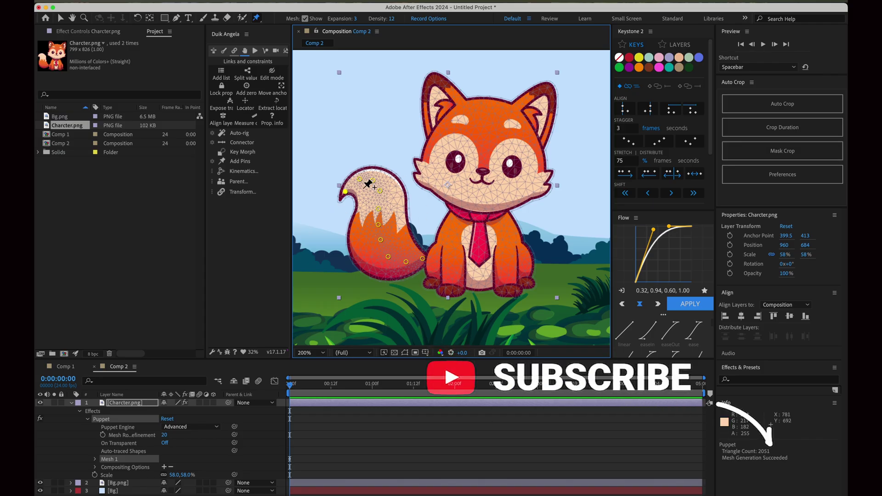
left_click(360, 180)
left_click(373, 180)
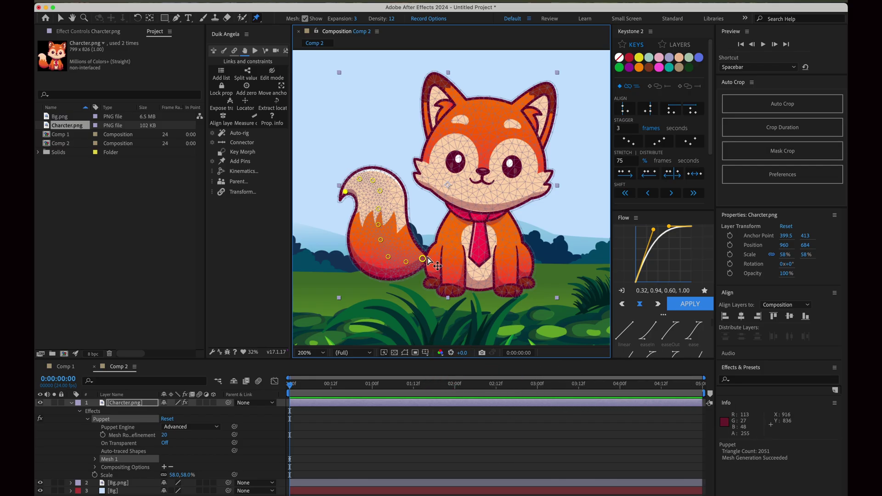
Pin both sides of the fox's chest and both feet, then add a collar bend pin
left_click(453, 225)
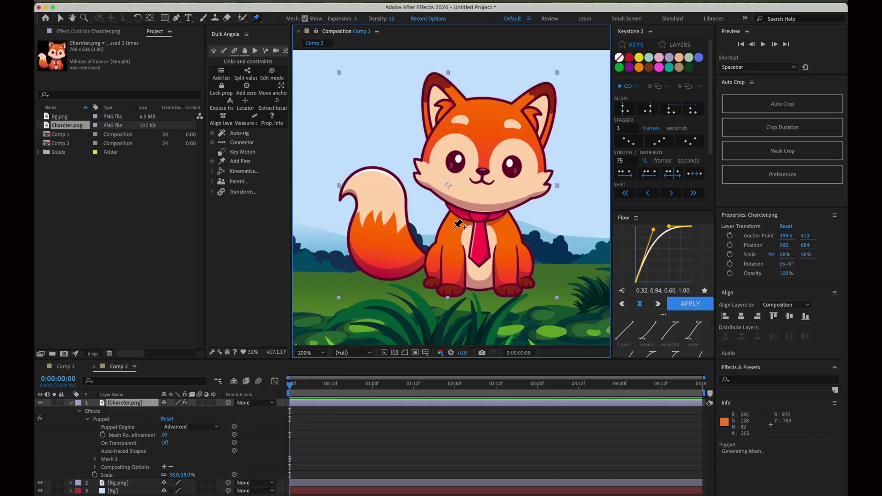
left_click(444, 275)
left_click(506, 226)
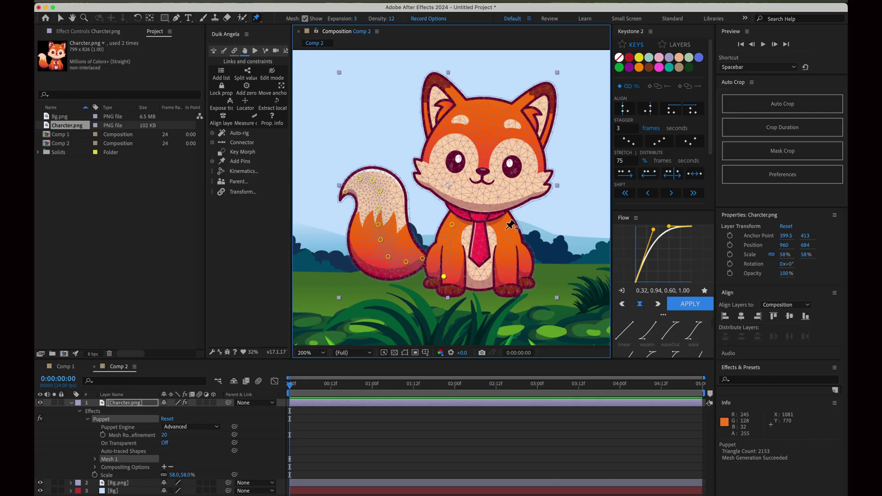
left_click(521, 280)
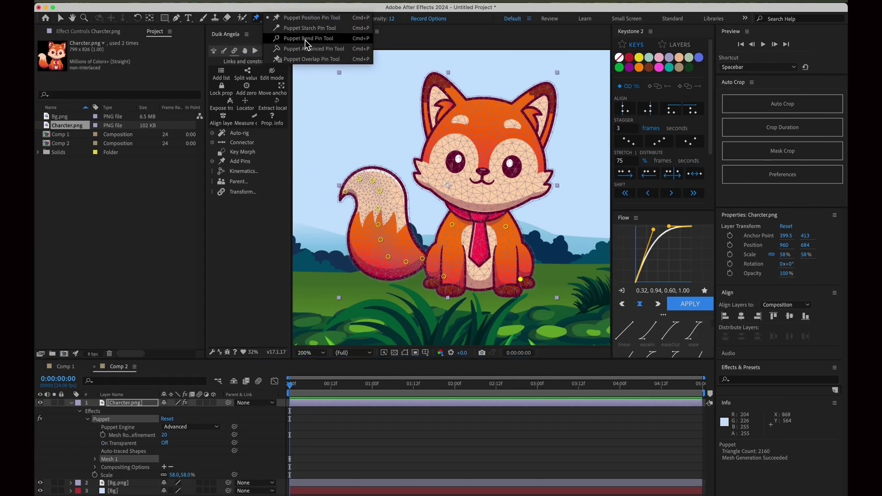
left_click_drag(260, 22, 321, 54)
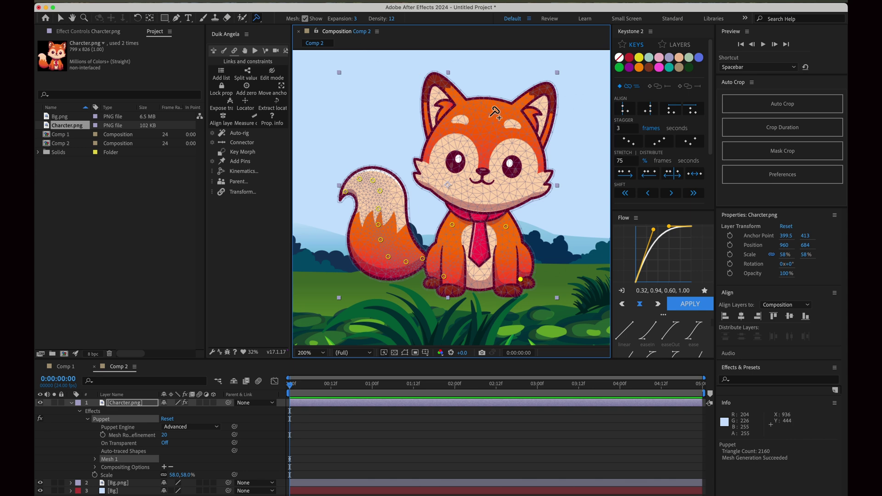
left_click(479, 208)
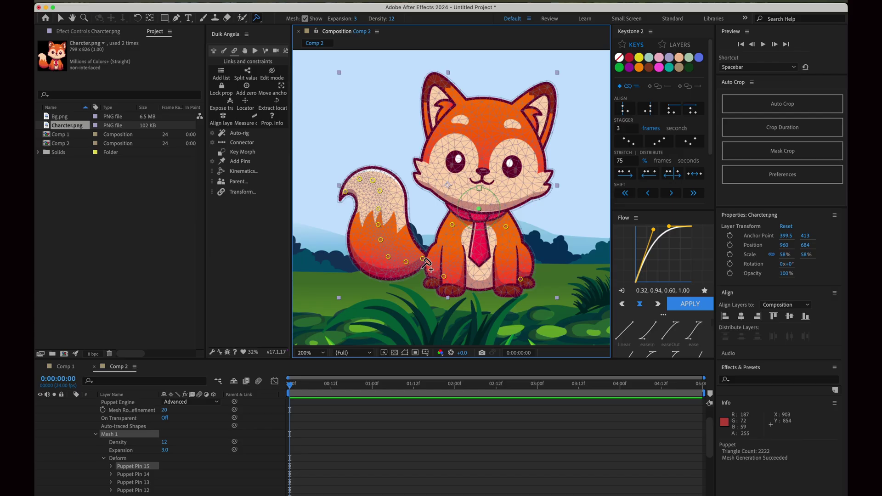
Shift-select the tail pins from the lowest one up to the tail tip
left_click(406, 261)
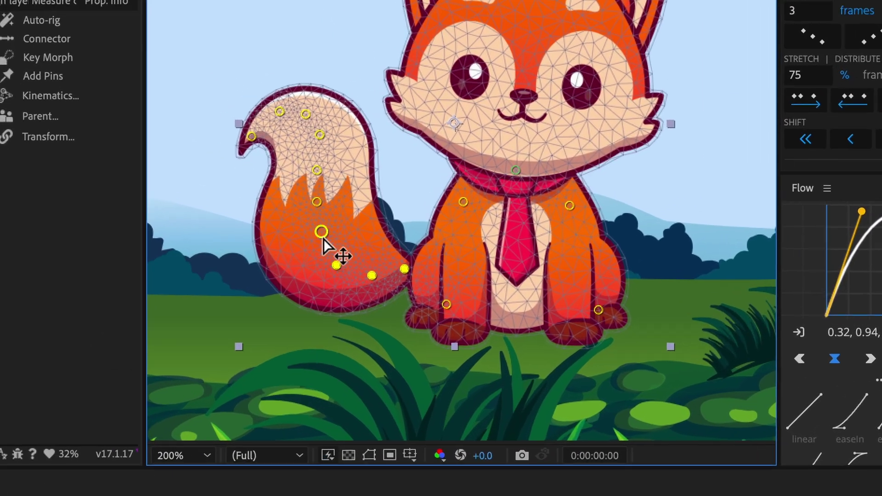
left_click(324, 239, "shift")
left_click(303, 194, "shift")
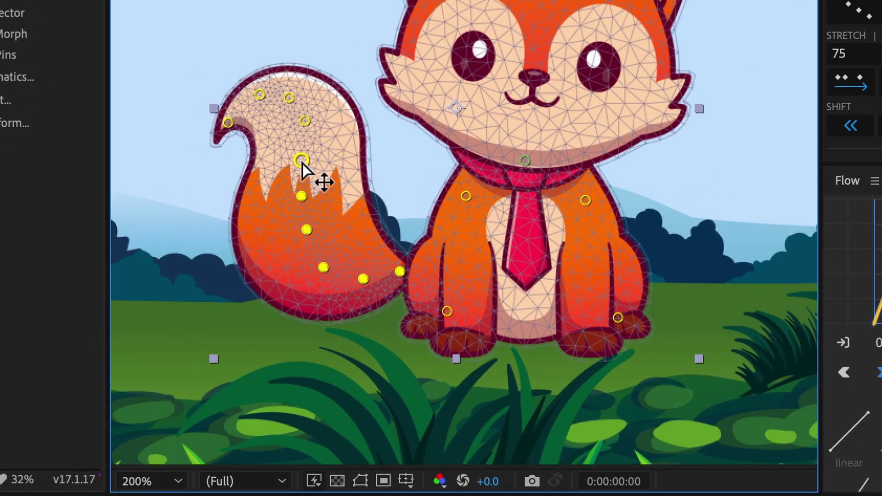
left_click(302, 162, "shift")
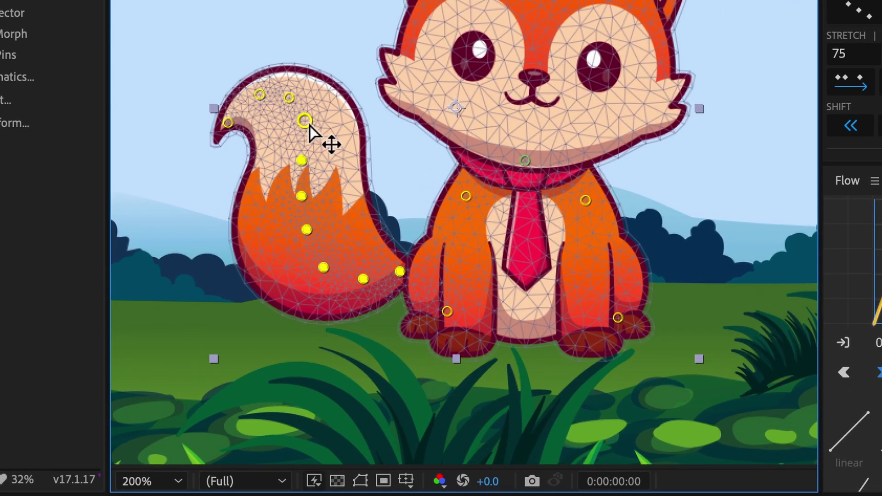
left_click(260, 94, "shift")
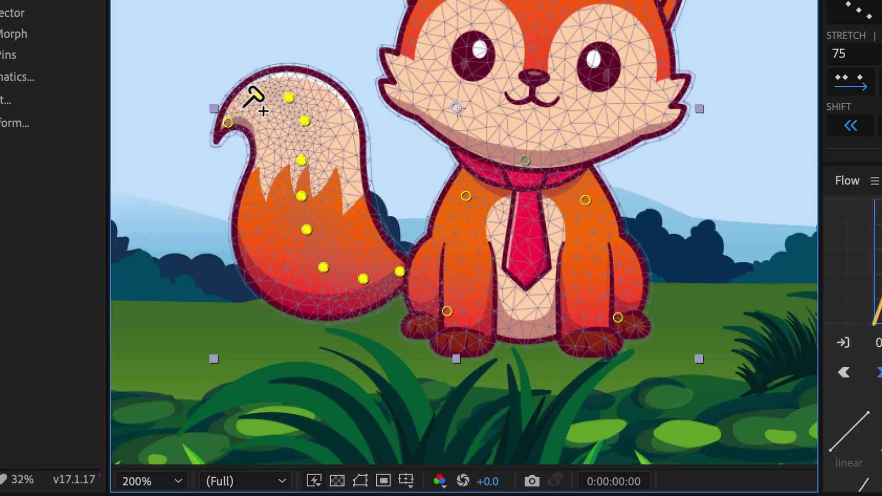
left_click(228, 126, "shift")
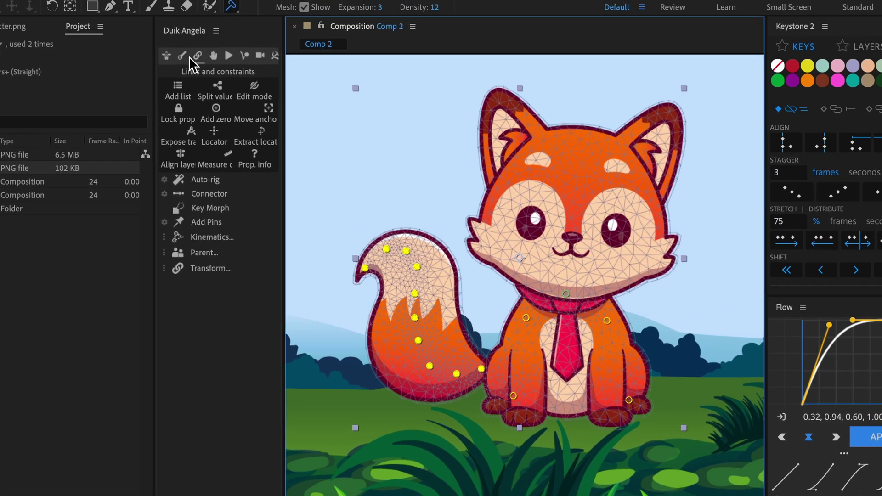
Run Duik Ángela's Add Pins to create layers Puppet Pin 1 to 10
left_click(196, 56)
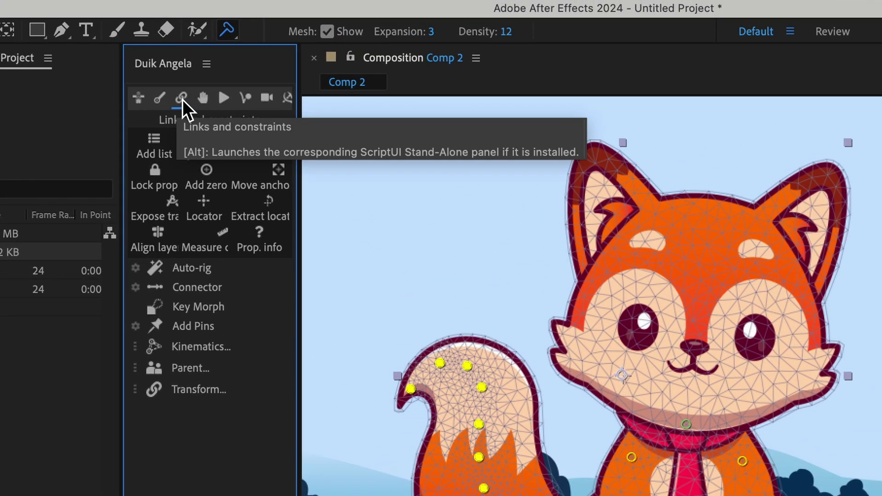
left_click(137, 99)
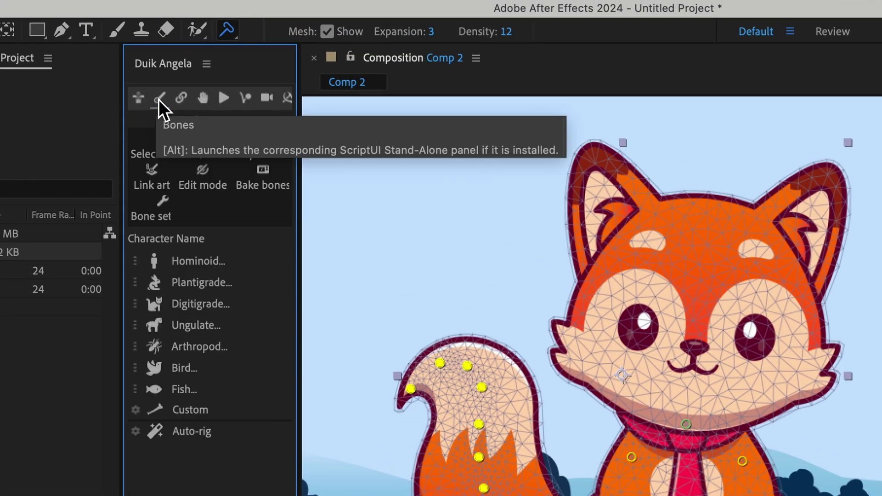
left_click(181, 99)
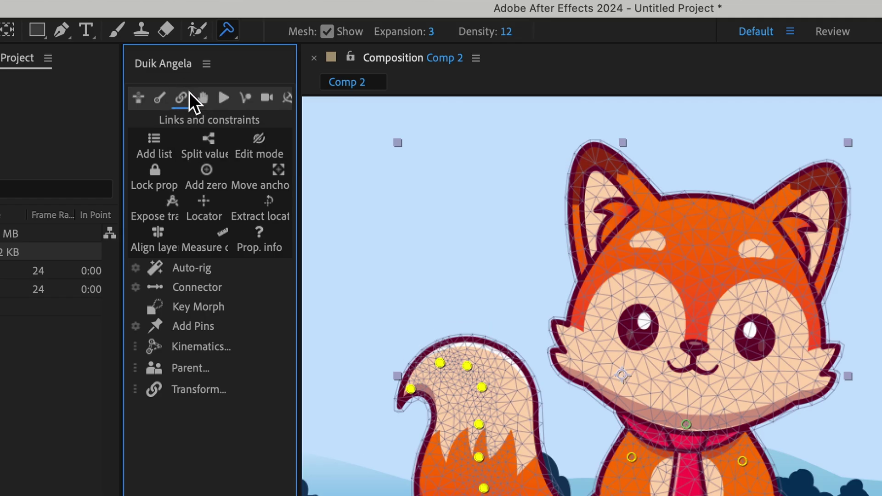
left_click(206, 326)
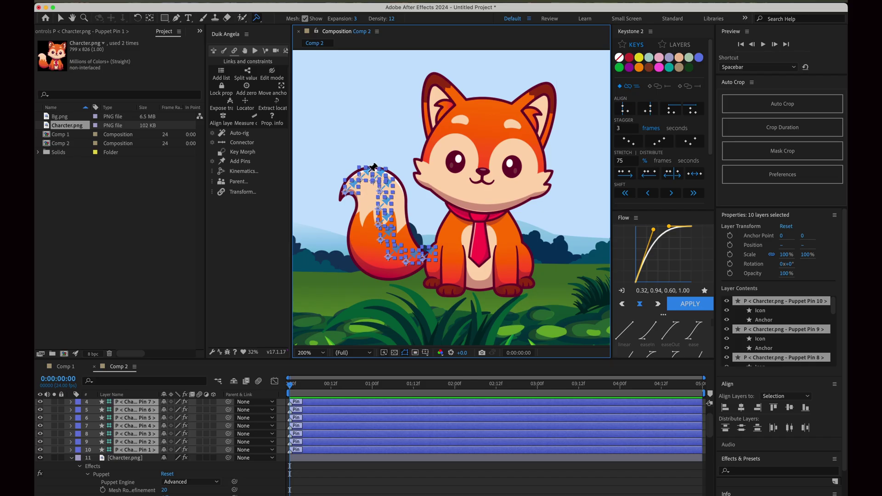
scroll(140, 412, "up", 3)
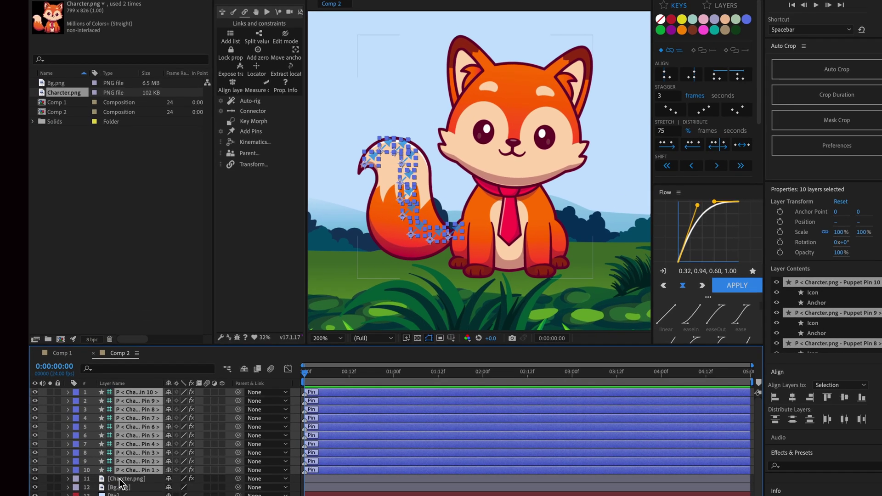
Select the Pin 10 through Pin 1 layers together in Comp 2's timeline
left_click(121, 484)
left_click(139, 386)
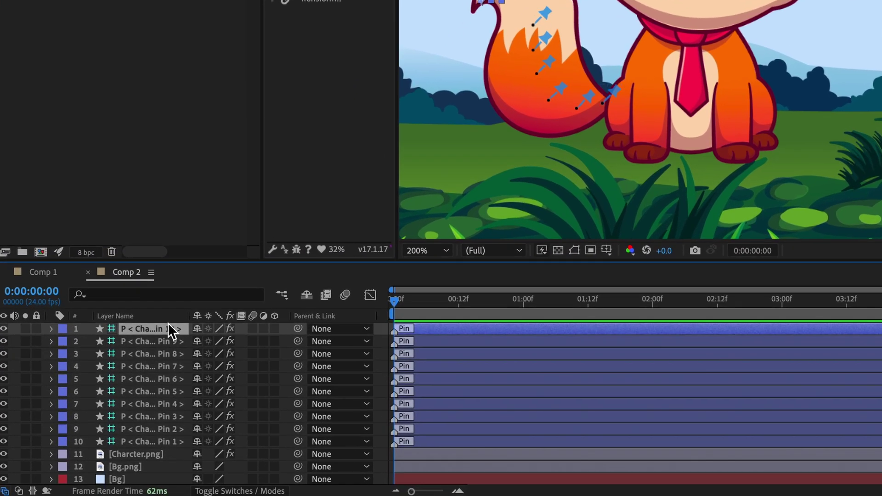
left_click(161, 443, "shift")
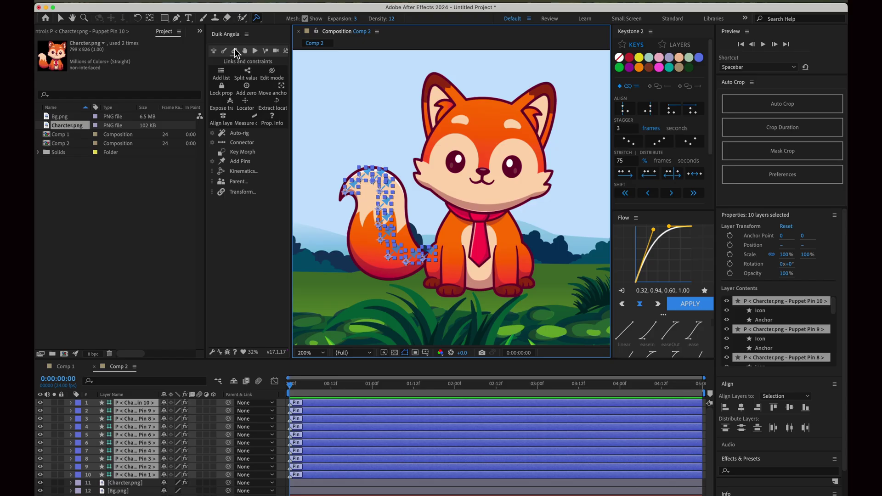
Rig the ten tail pins with Duik Angela's FK kinematics and a base controller
left_click(249, 171)
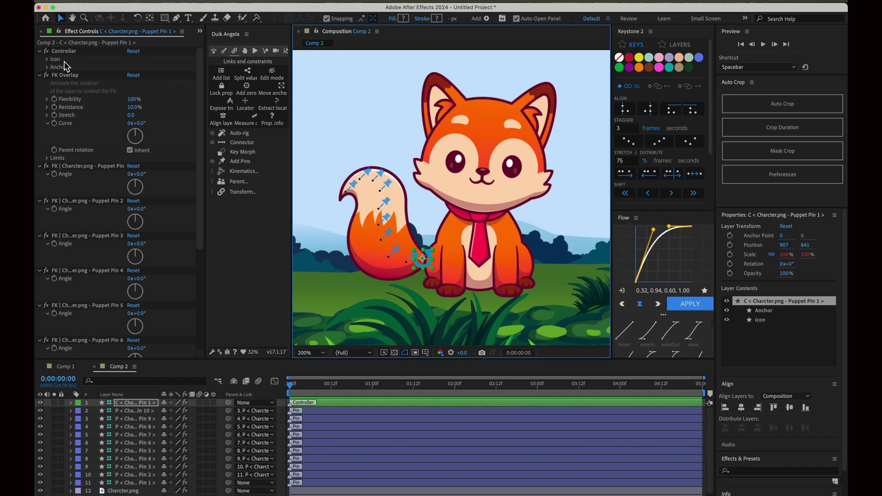
Change the Controller icon colour to white (FFFFFF) in Effect Controls
left_click(47, 60)
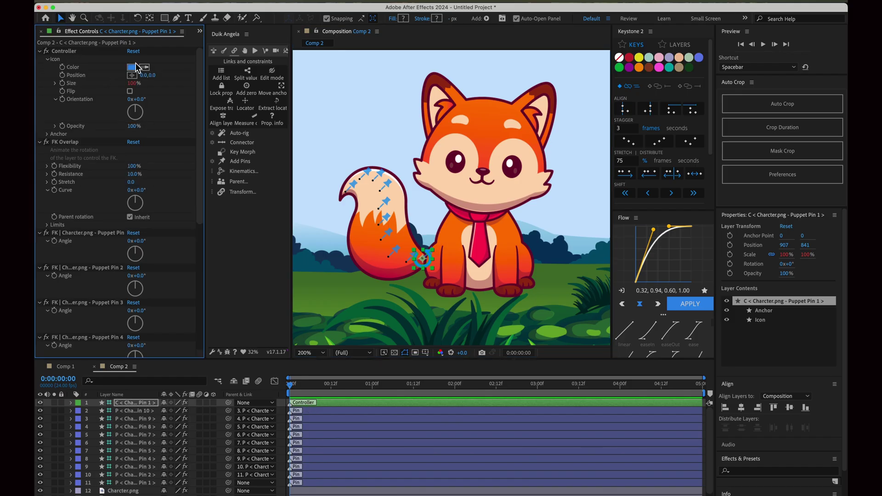
left_click(130, 67)
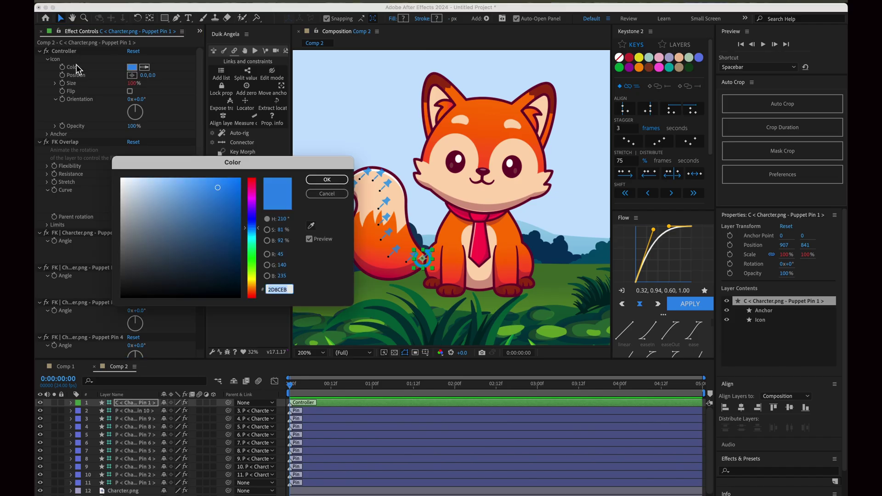
left_click(253, 278)
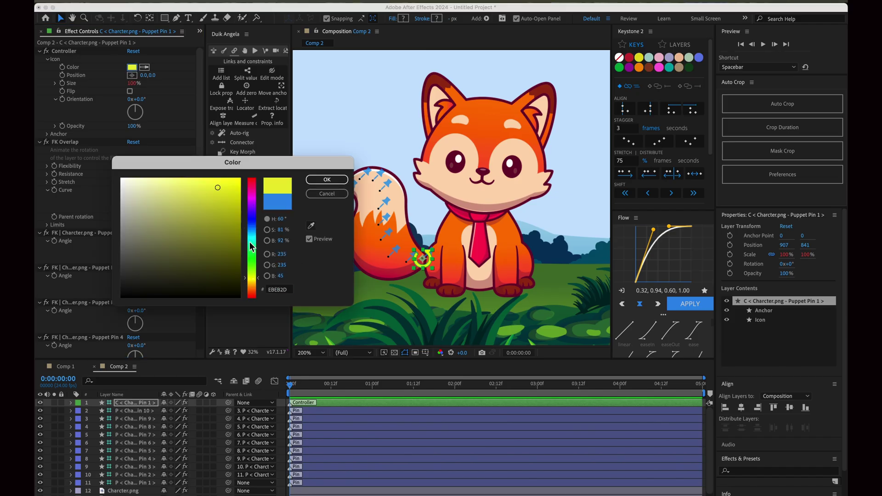
left_click_drag(218, 188, 93, 157)
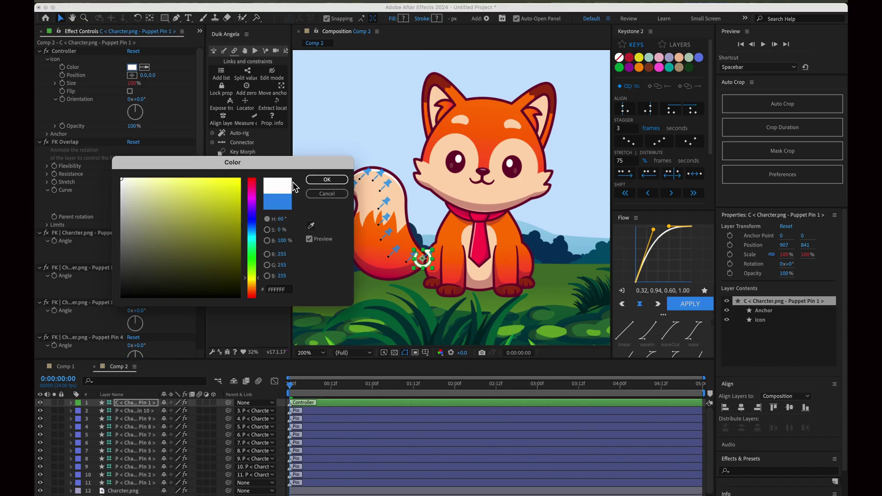
left_click(327, 180)
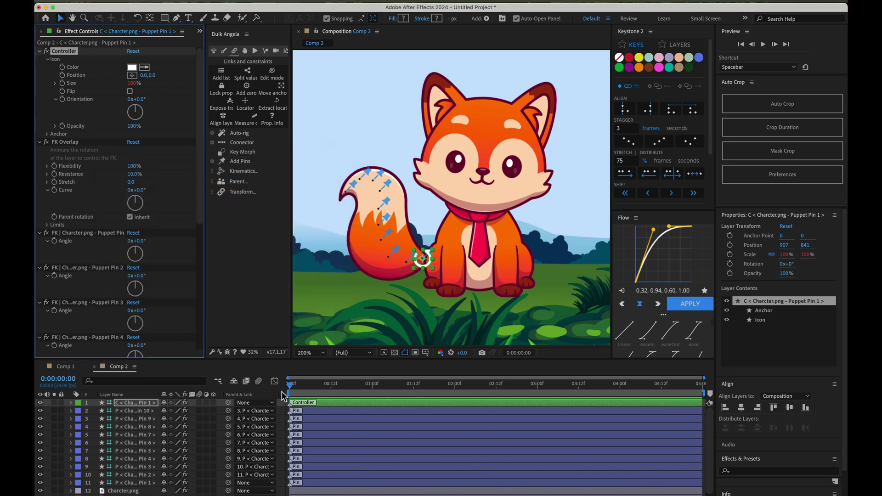
Reveal the tail controller layer's Rotation property
left_click(295, 392)
key("r")
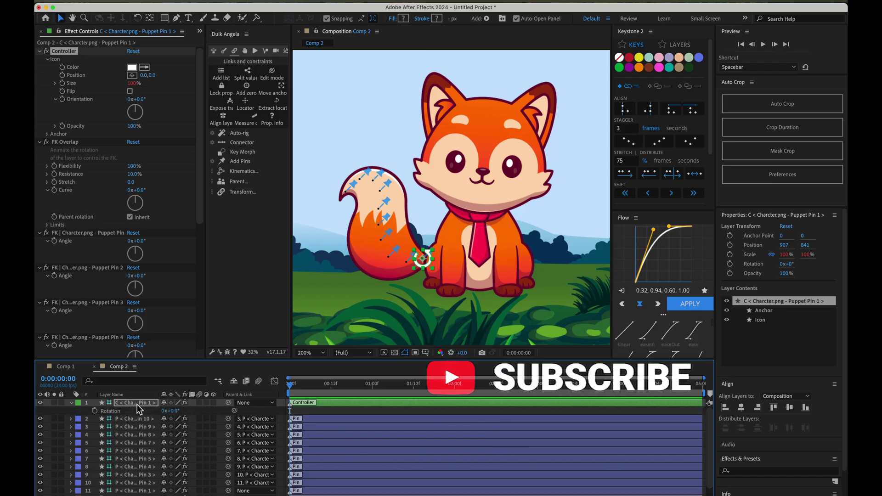
left_click(123, 405)
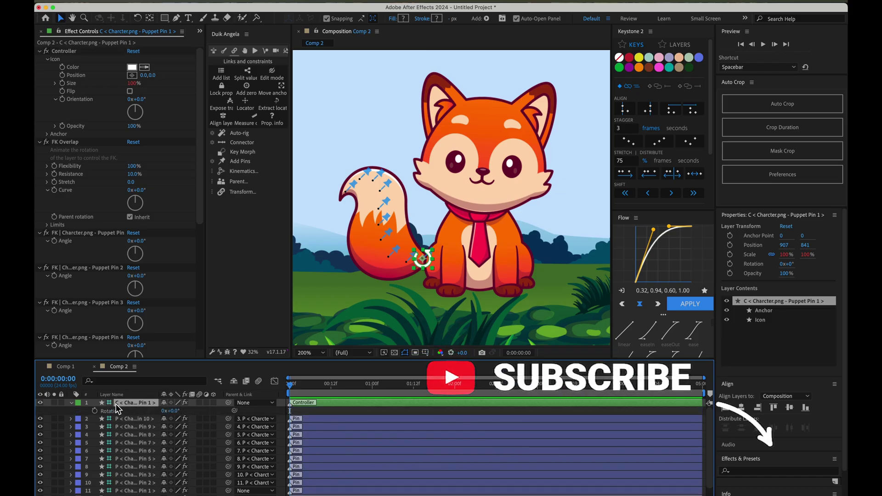
Hide layers 2–11 while keeping Charcter.png and Bg.png visible, then reselect the controller
left_click(103, 419)
left_click_drag(38, 422, 40, 494)
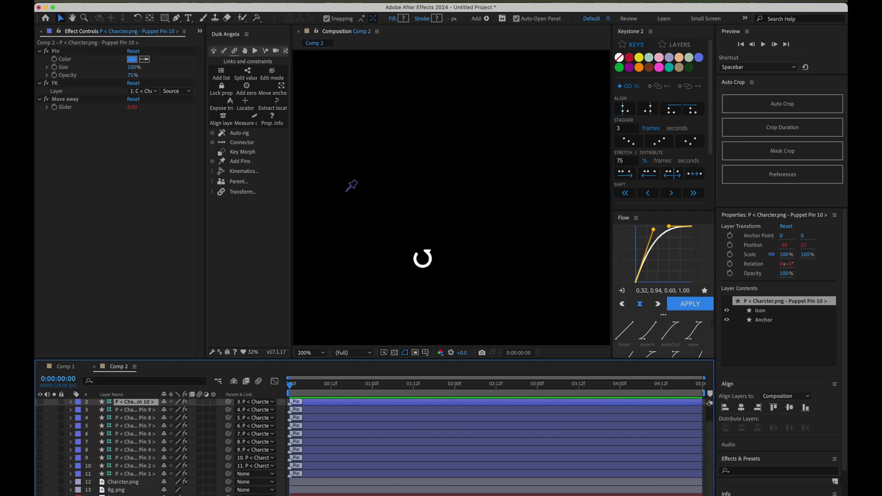
left_click(40, 483)
left_click(41, 490)
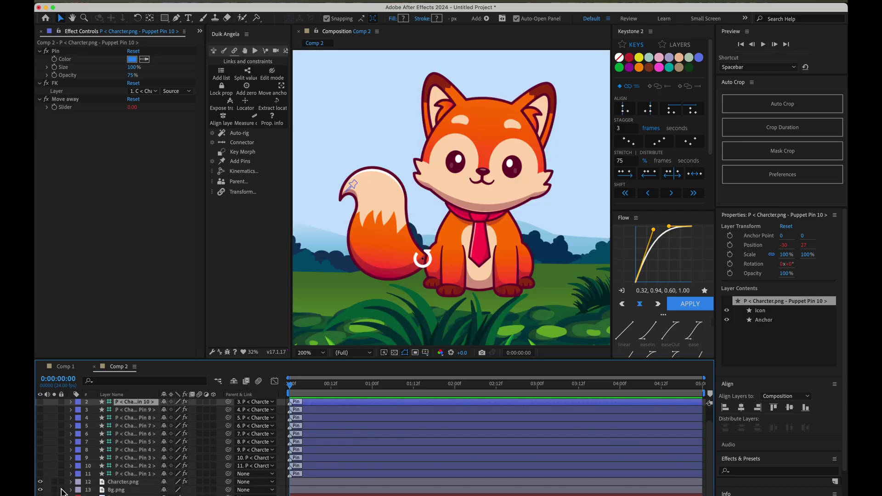
scroll(147, 428, "up", 1)
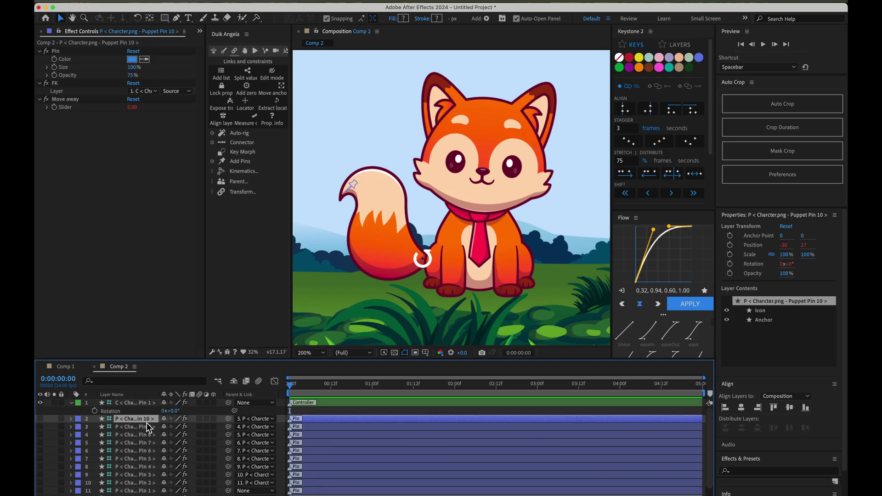
left_click(138, 405)
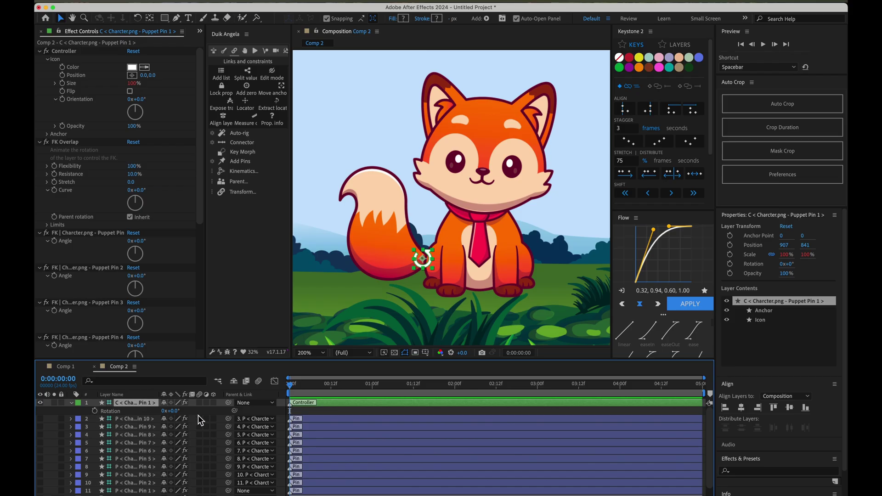
Keyframe controller rotation at 0° at the start and +15° at one second
left_click(95, 411)
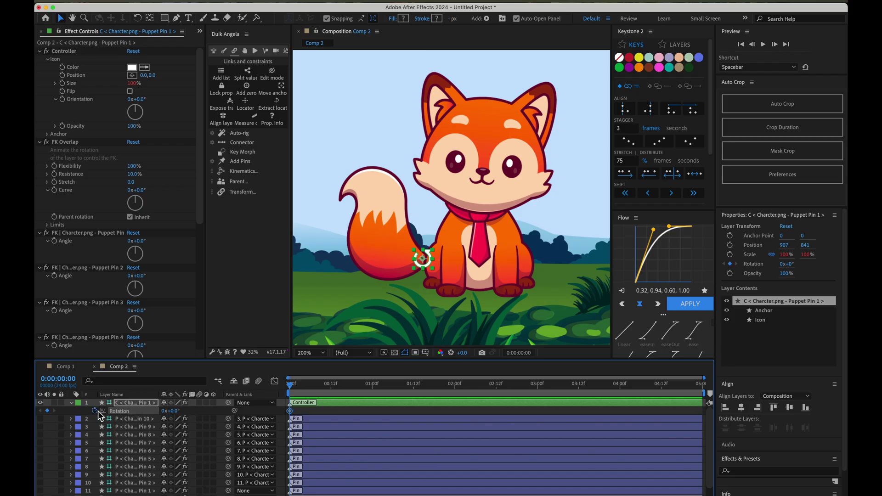
left_click(310, 387)
left_click_drag(319, 387, 374, 389)
left_click_drag(170, 411, 185, 411)
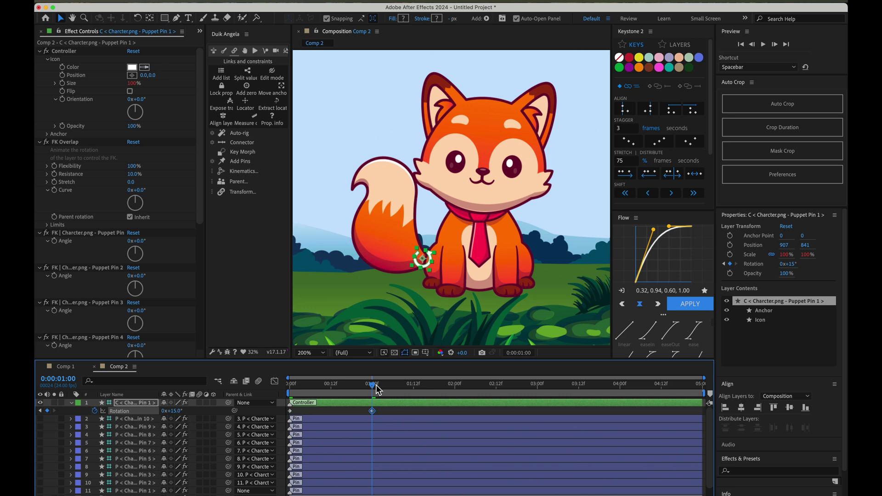
Key the controller rotation at −31° just past two seconds
left_click_drag(376, 390, 458, 391)
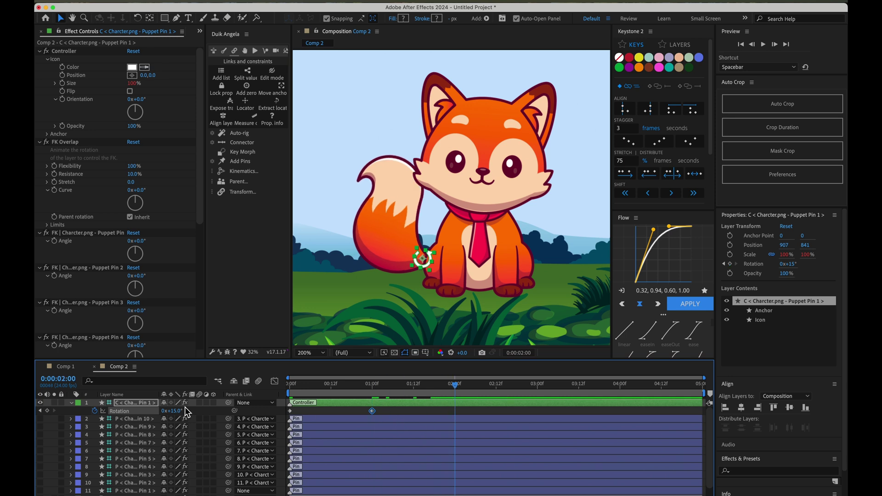
left_click(458, 386)
left_click_drag(176, 412, 159, 412)
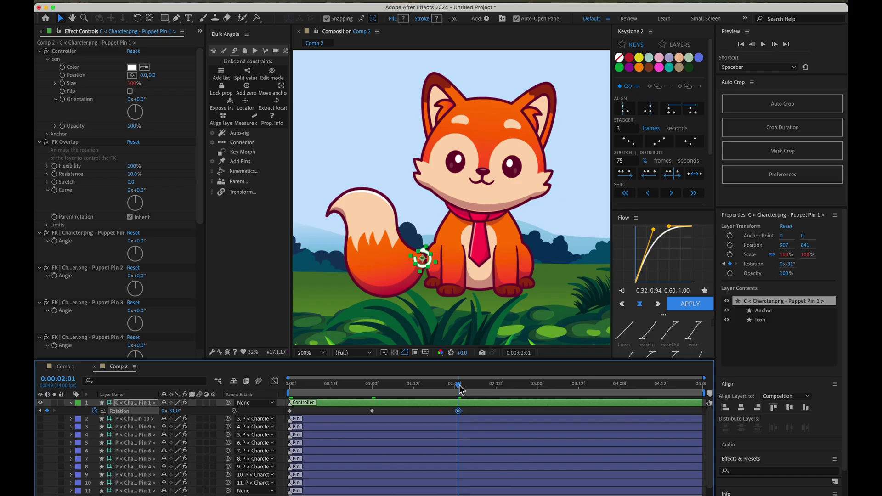
Copy the starting 0° rotation keyframe to three seconds
left_click_drag(460, 385, 537, 386)
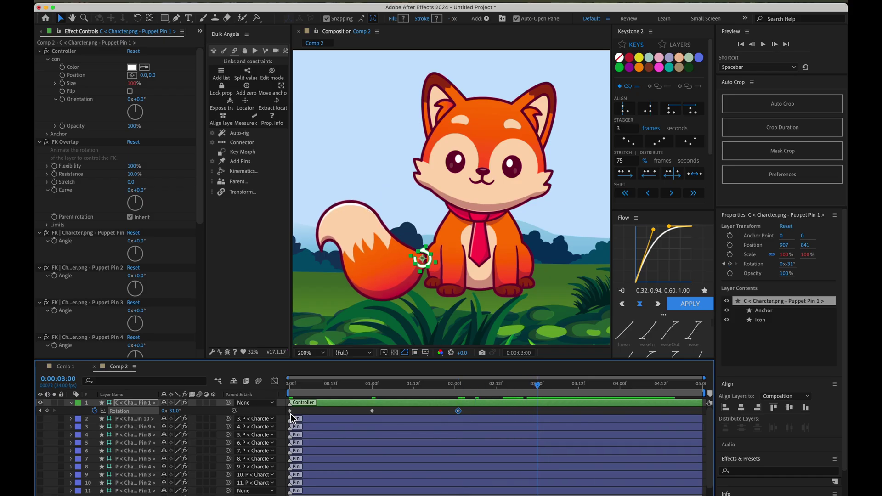
left_click(290, 412)
key("ctrl+b")
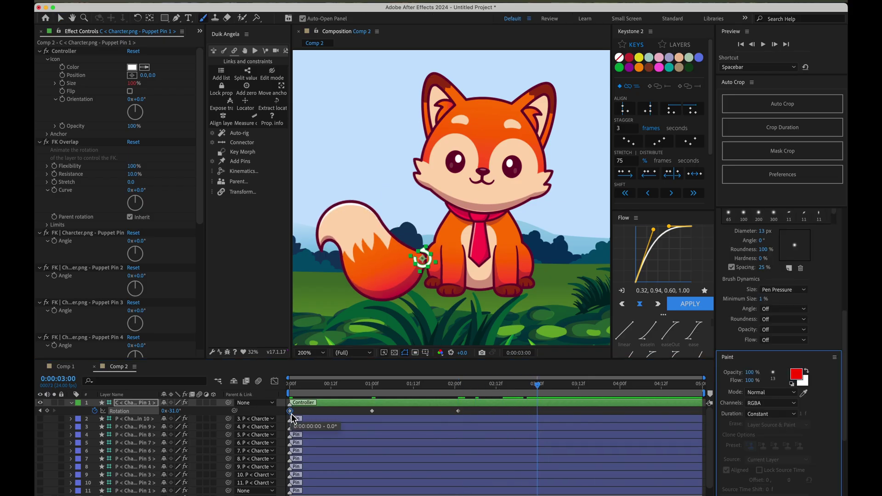
key("ctrl+v")
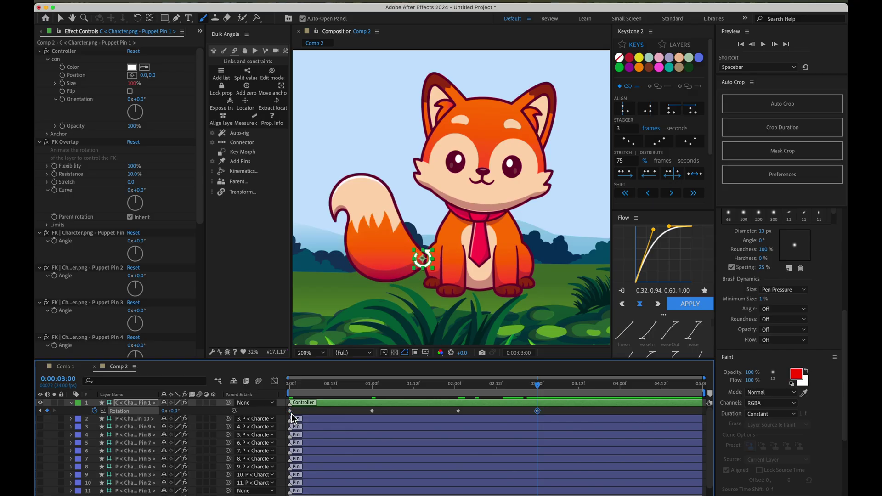
Scrub through the tail swing to preview it, then collapse the properties with U
left_click_drag(537, 384, 309, 380)
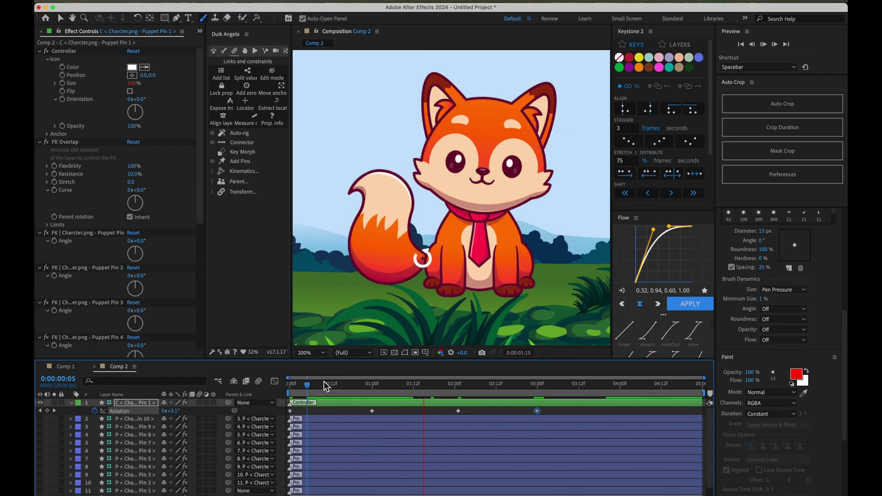
left_click_drag(307, 384, 275, 390)
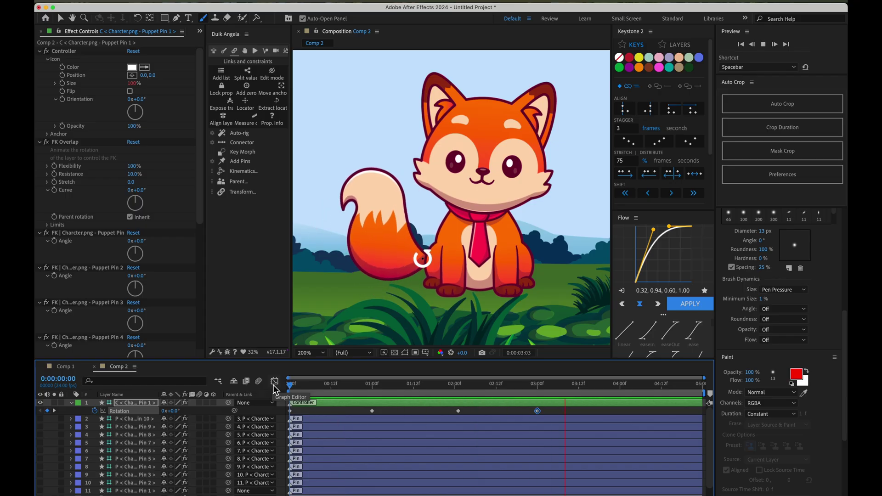
key("space")
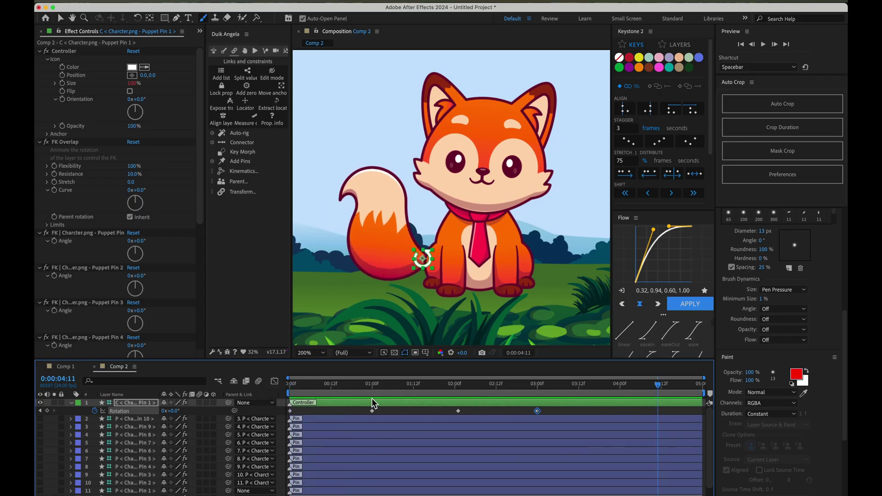
mouse_move(355, 383)
left_mouse_down()
mouse_move(454, 374)
mouse_move(339, 383)
mouse_move(271, 407)
left_mouse_up()
key("u")
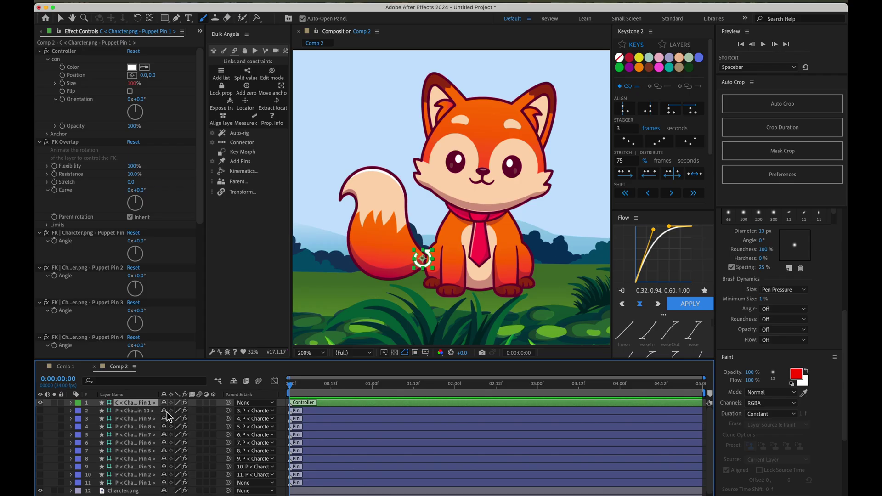
Mark the ten puppet pin layers as shy and hide all shy layers
left_click_drag(165, 412, 167, 474)
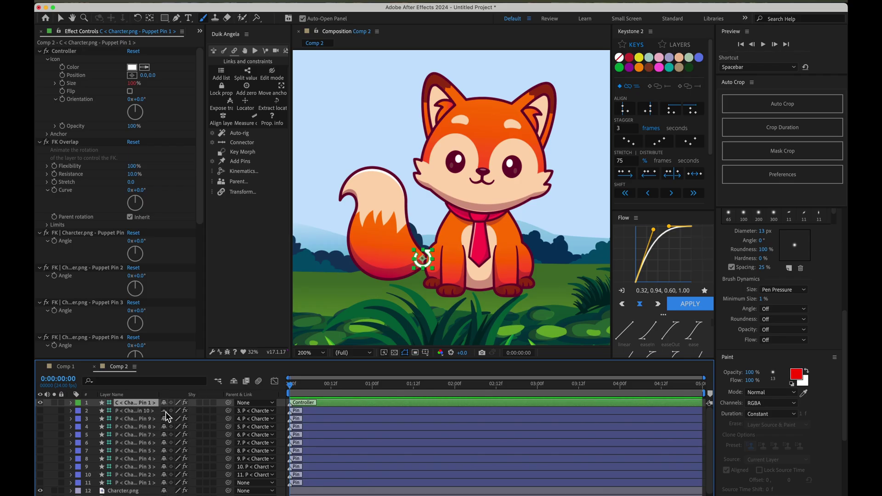
left_click(168, 483)
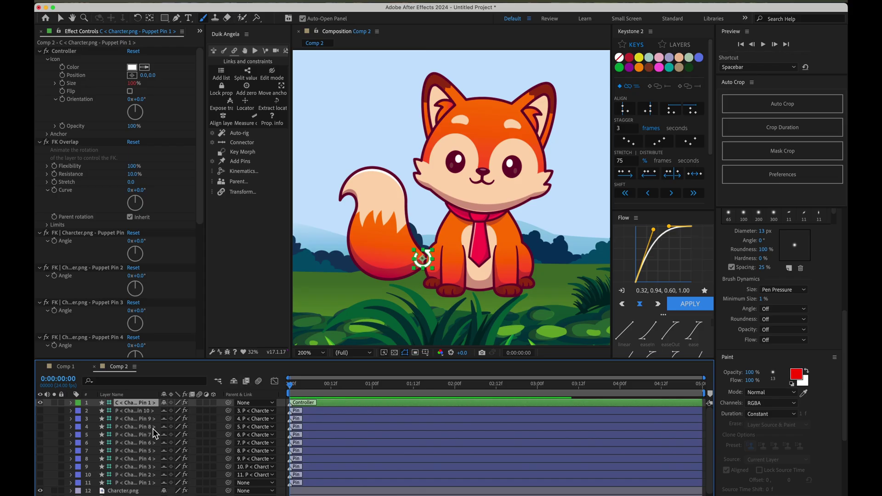
left_click(234, 381)
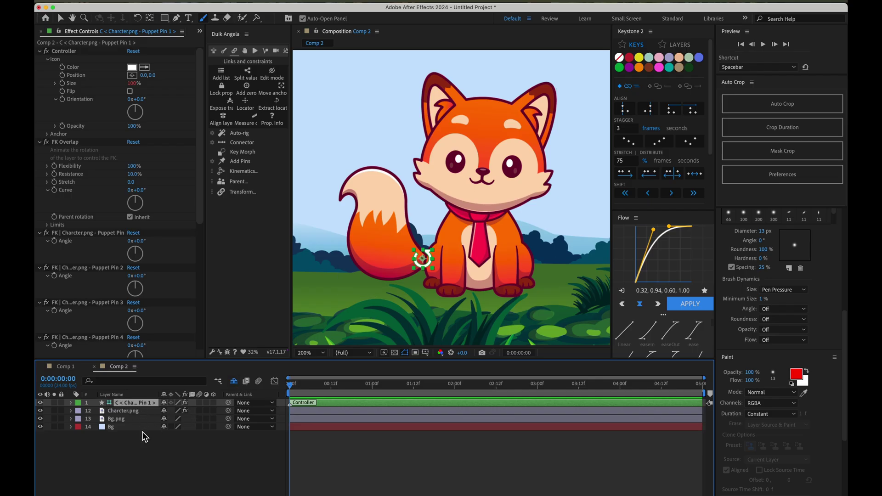
Show Charcter.png's puppet pins with the Puppet Position Pin tool and select the neck pin
left_click(122, 411)
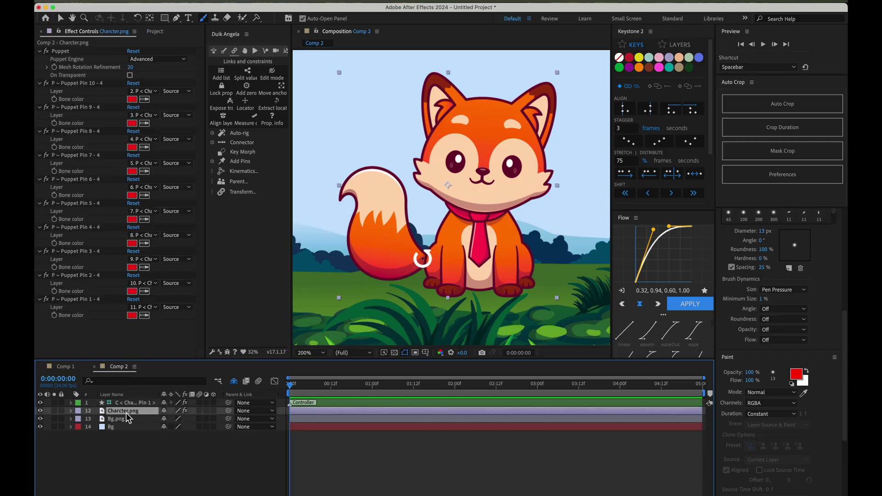
left_click(258, 19)
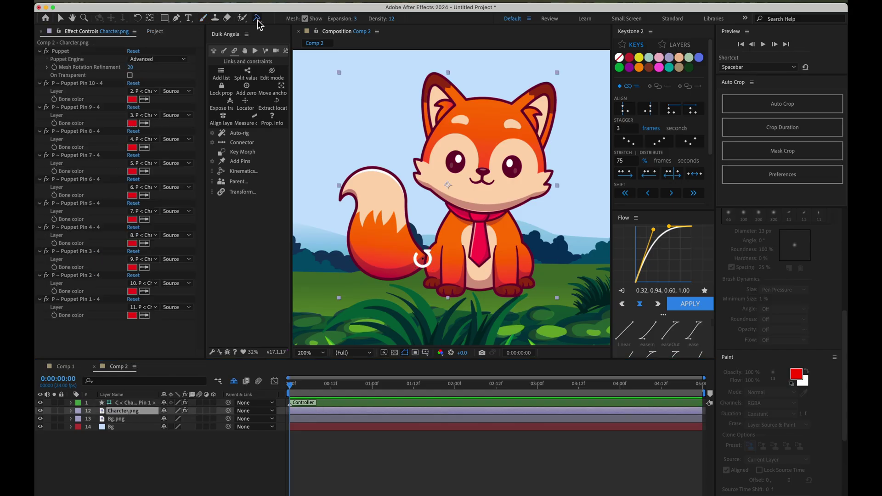
left_click(106, 413)
left_click(67, 54)
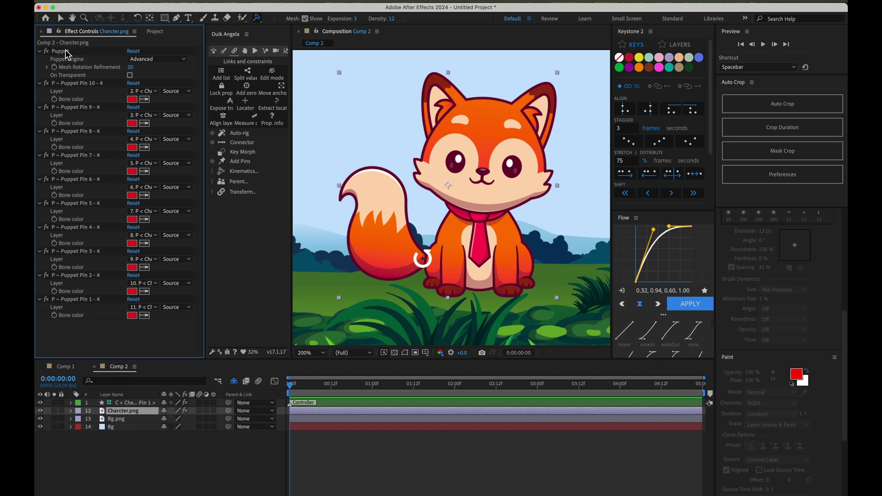
left_click(60, 51)
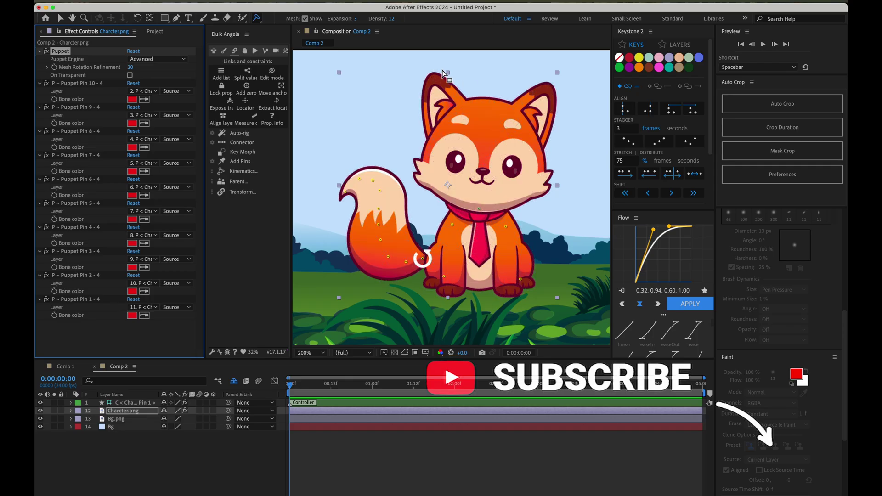
left_click(479, 210)
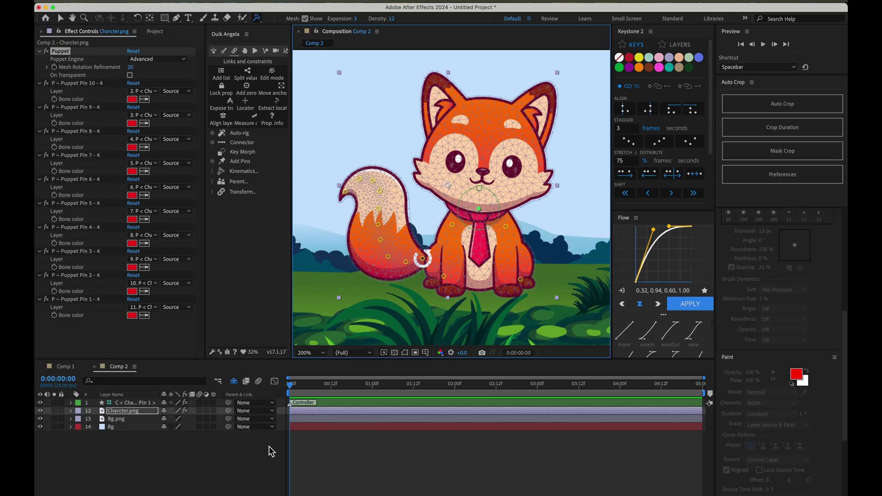
Tilt the fox's head to about −33° around the neck pin at 0:00:02:10
left_click(299, 387)
left_click_drag(335, 391, 378, 392)
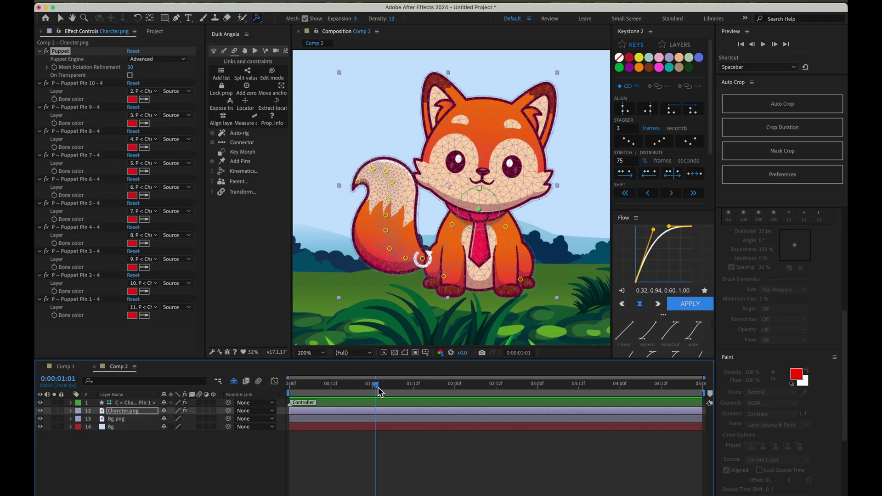
left_click_drag(493, 193, 497, 196)
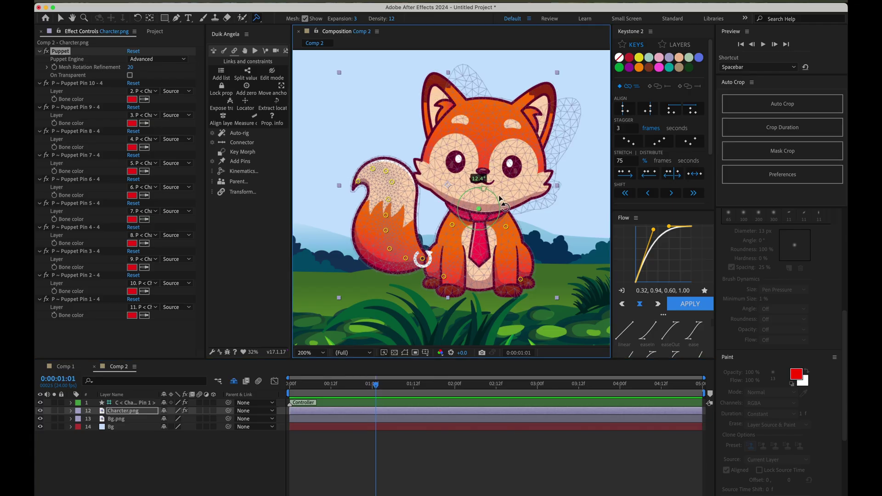
key("ctrl+z")
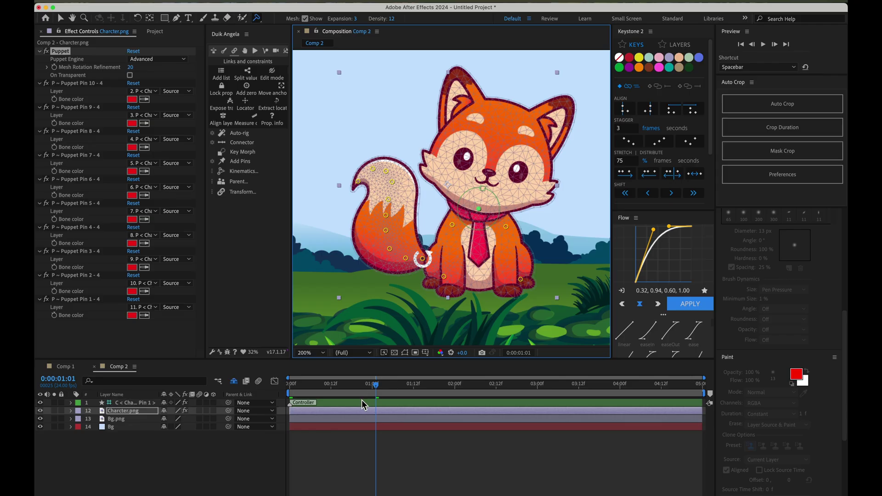
left_click_drag(376, 387, 492, 390)
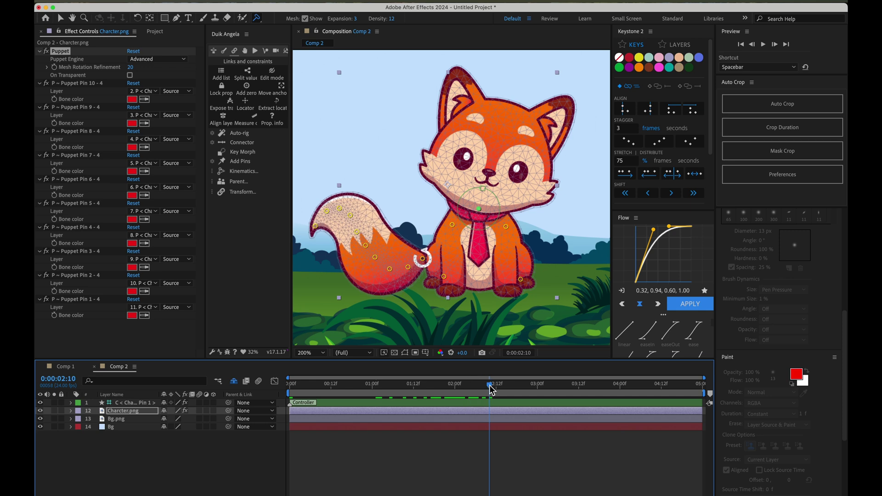
left_click_drag(465, 199, 453, 215)
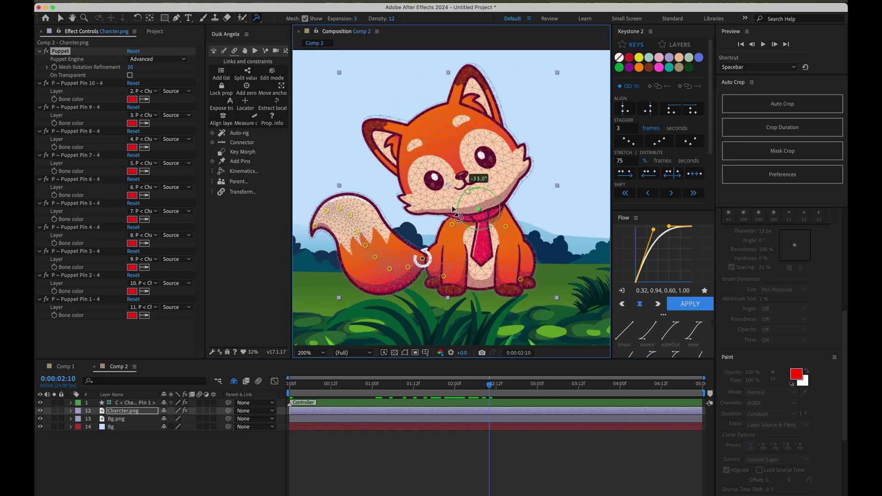
left_click_drag(452, 211, 456, 204)
Return the neck pin to 0° at 0:00:03:08 and play the animation from the start
left_click(121, 413)
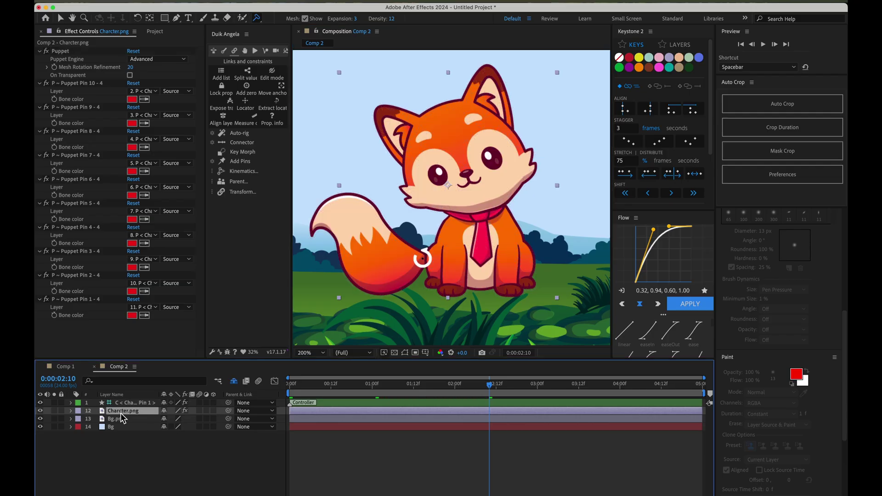
key("u")
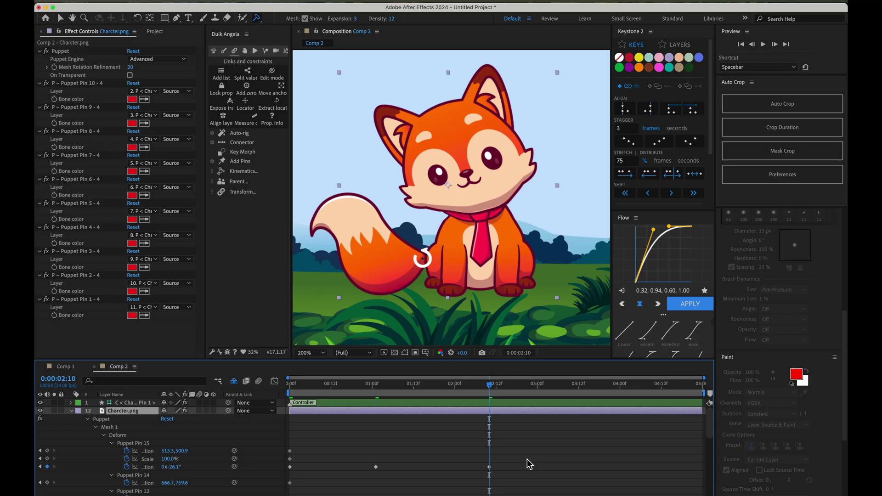
left_click(489, 467)
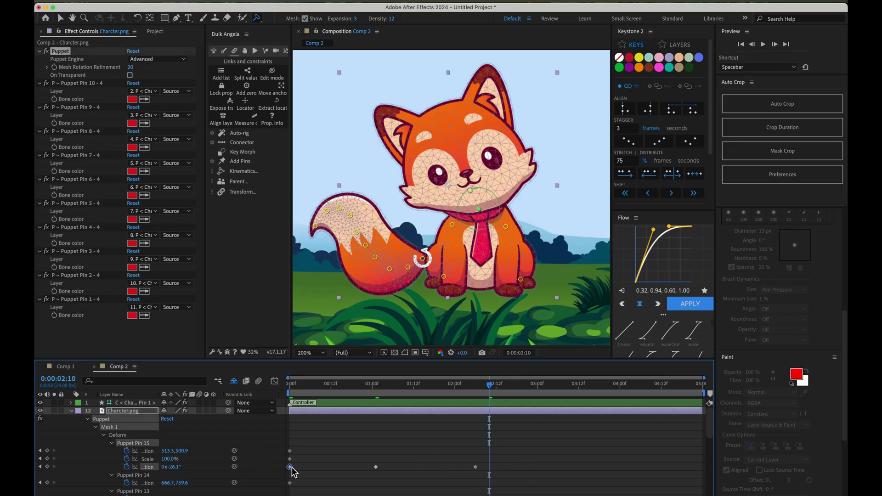
mouse_move(489, 383)
left_mouse_down()
mouse_move(591, 388)
mouse_move(544, 387)
mouse_move(565, 381)
left_mouse_up()
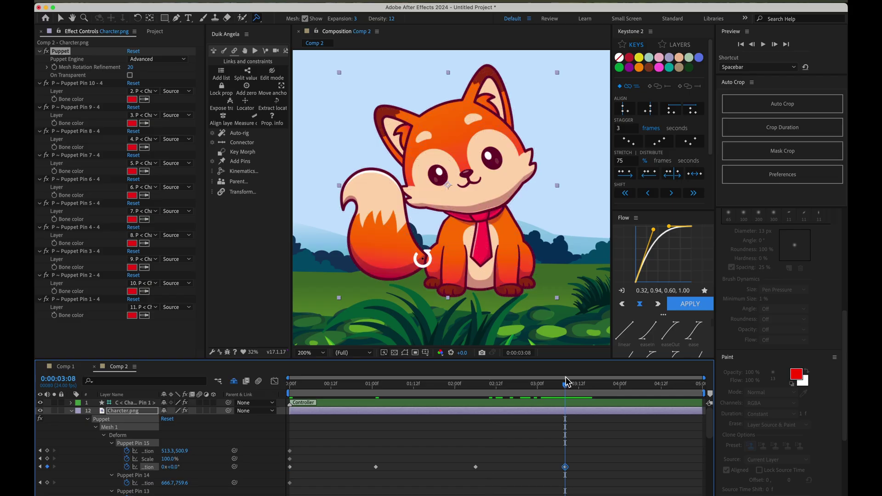
left_click_drag(497, 199, 483, 187)
key("Home")
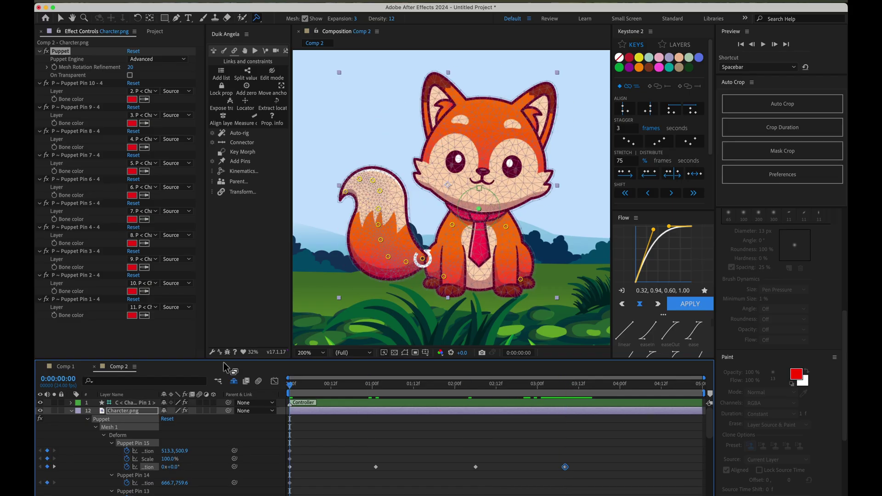
key("space")
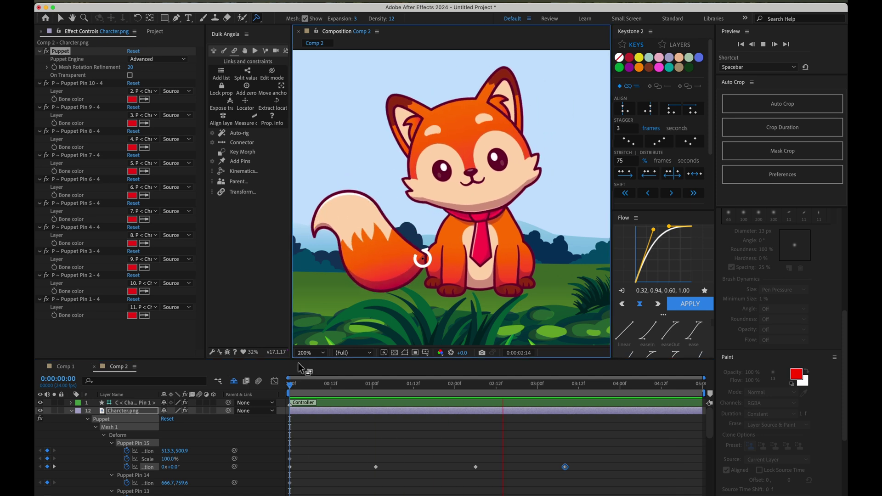
Apply Flow's 'ease' preset to all of Puppet Pin 15's keyframes
key("space")
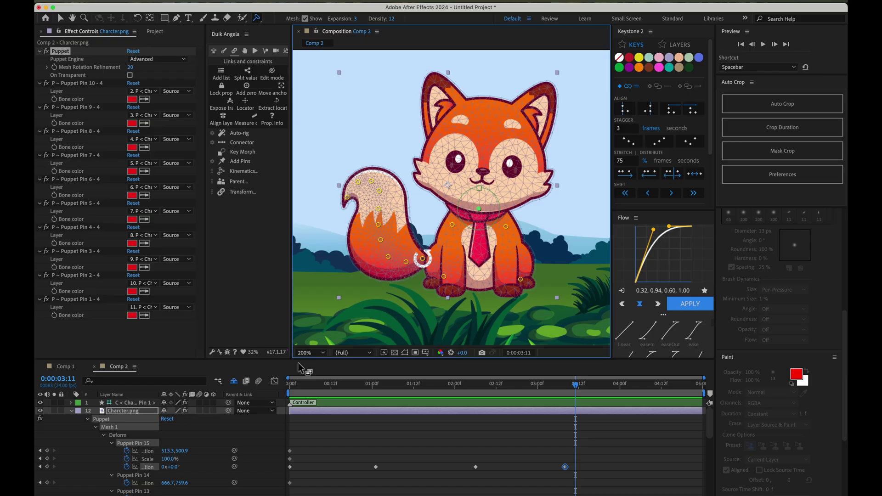
left_click_drag(601, 455, 293, 481)
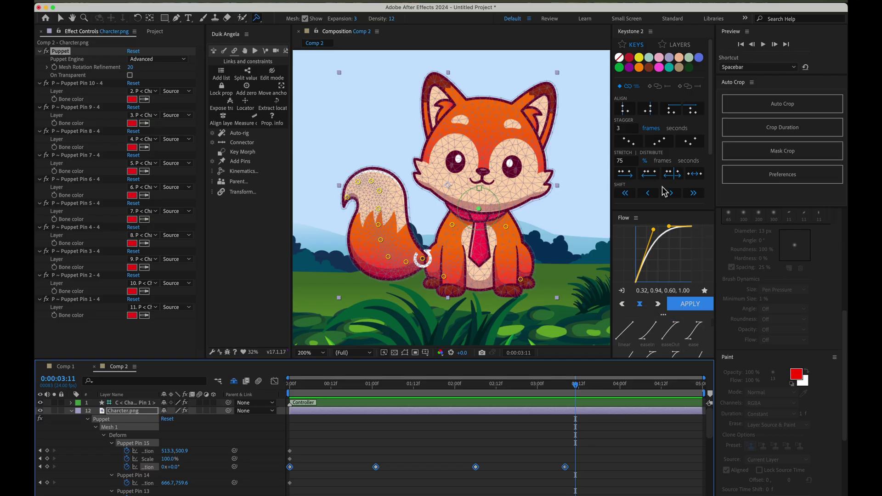
left_click(701, 335)
left_click(690, 307)
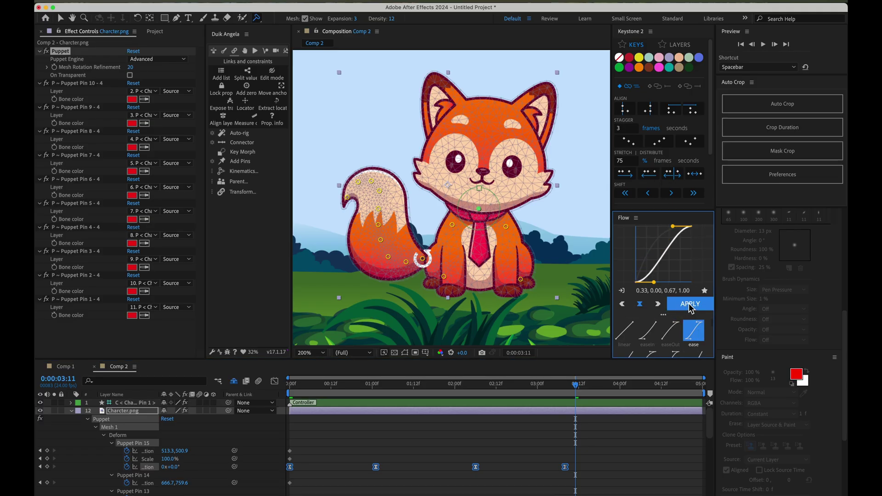
Play back the fox animation to review the swinging tail and tilting head
left_click_drag(325, 395, 233, 389)
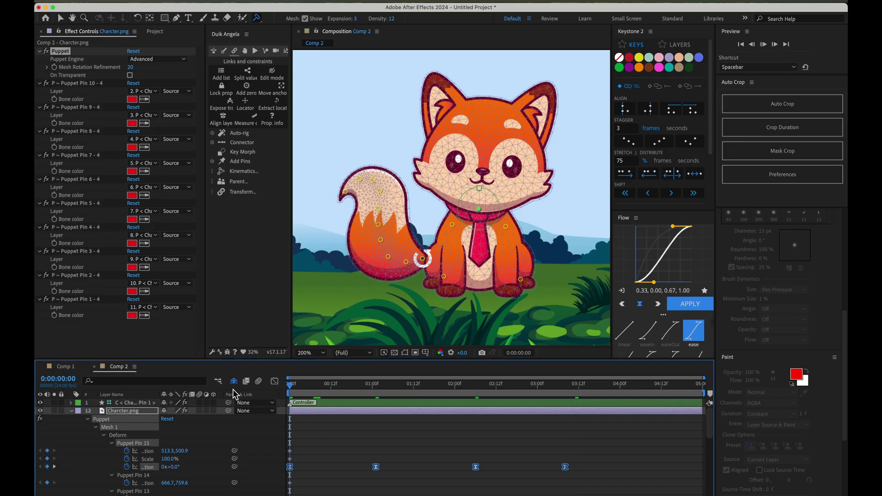
key("space")
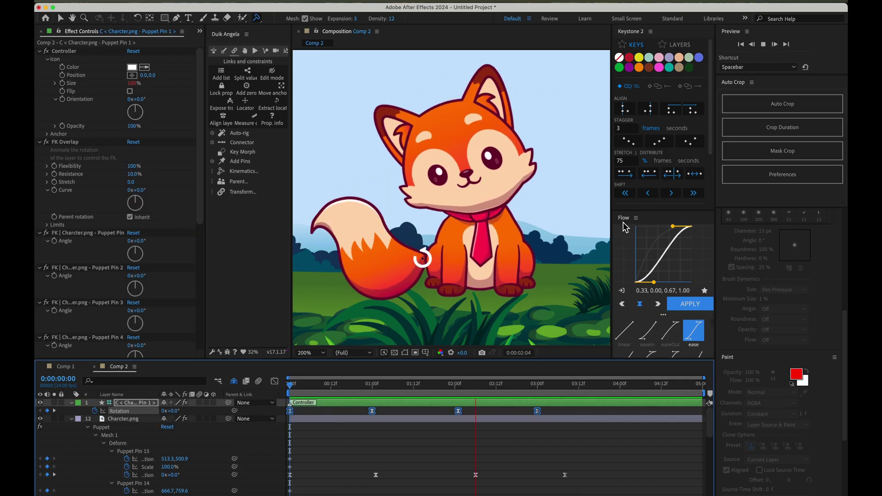